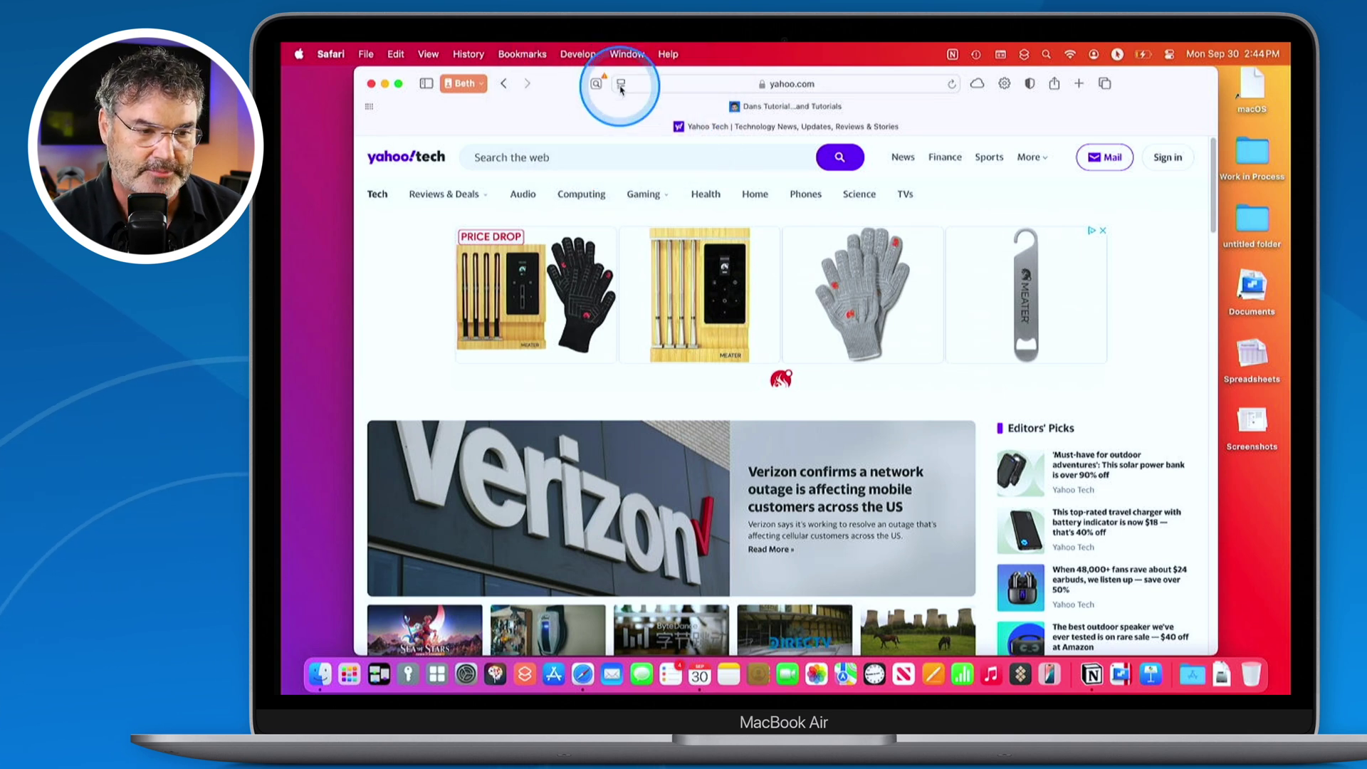
Step: Use Hide Distracting Items on the Yahoo Tech page to hide the banner ad above the lead story
{"action": "left_click", "coordinate": [621, 85]}
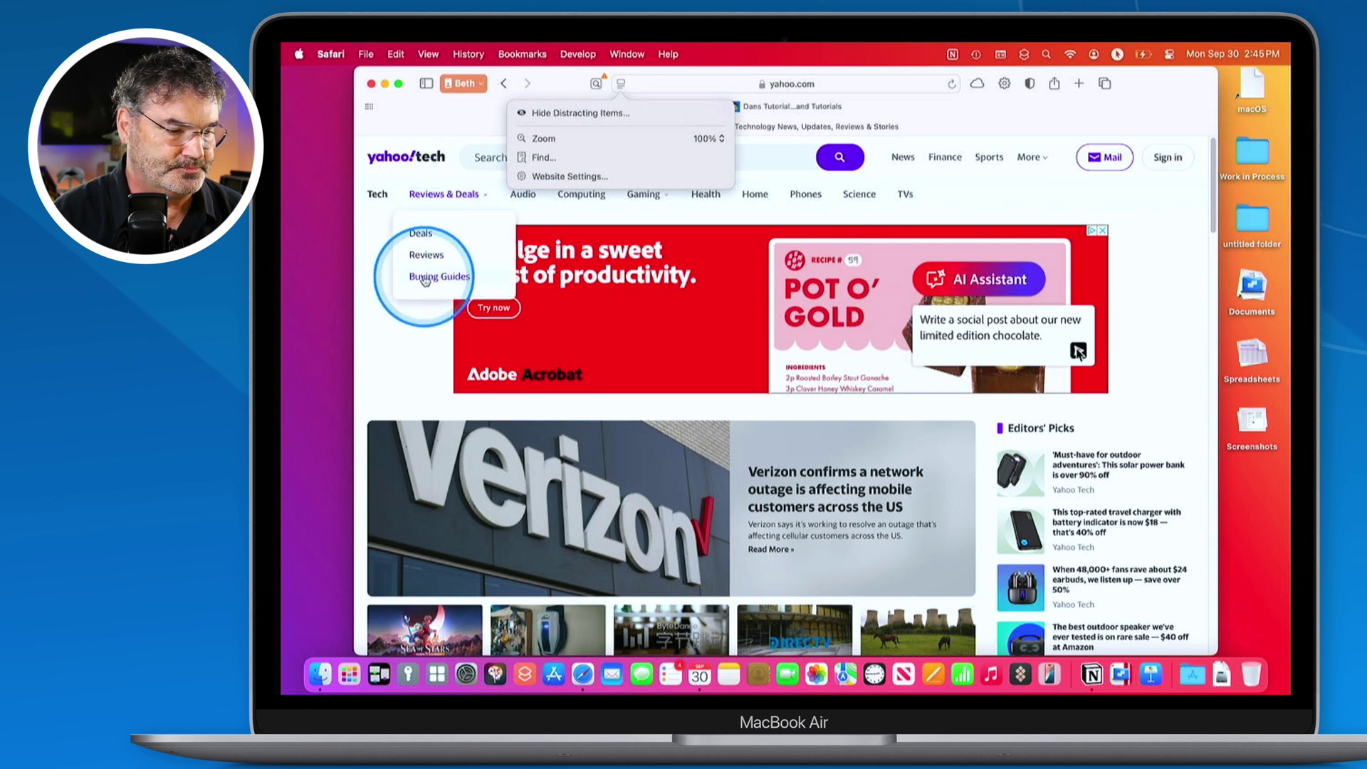
{"action": "left_click", "coordinate": [396, 349]}
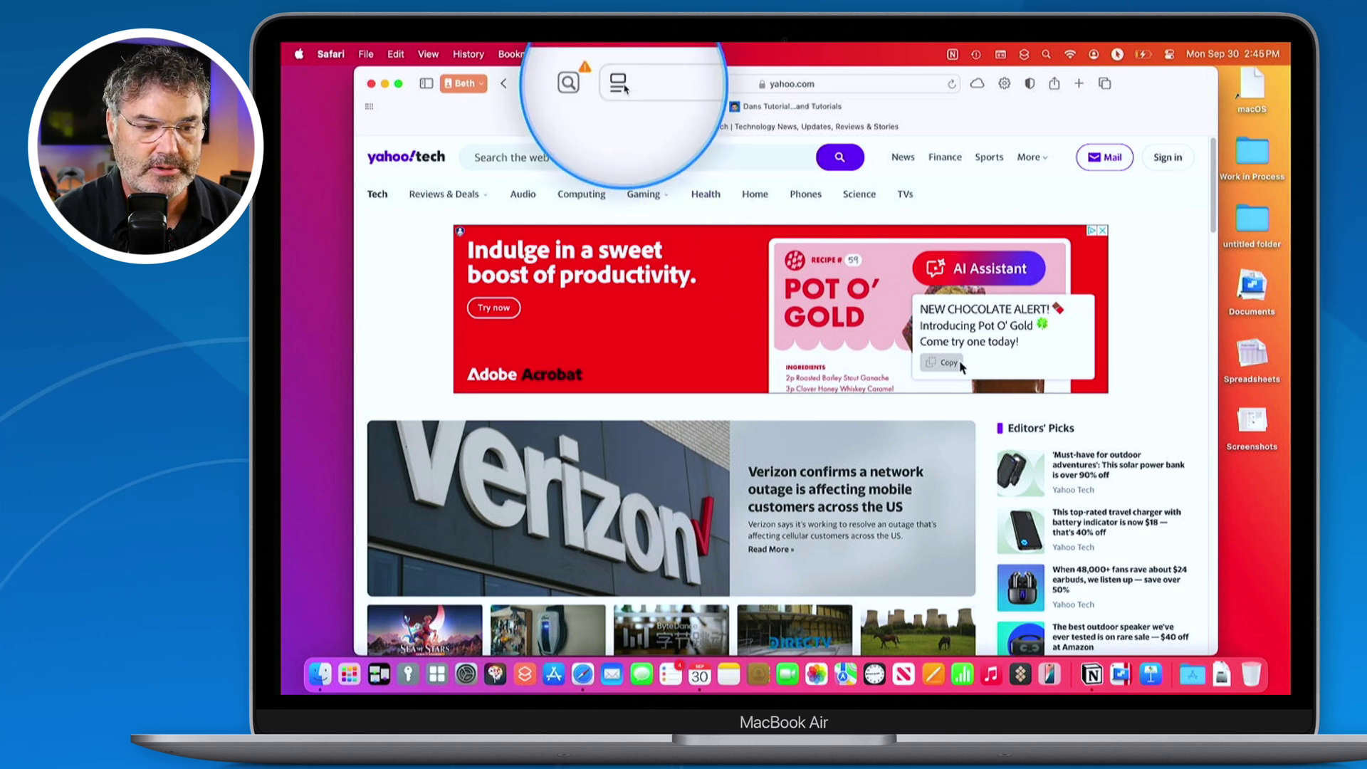
{"action": "left_click", "coordinate": [620, 84]}
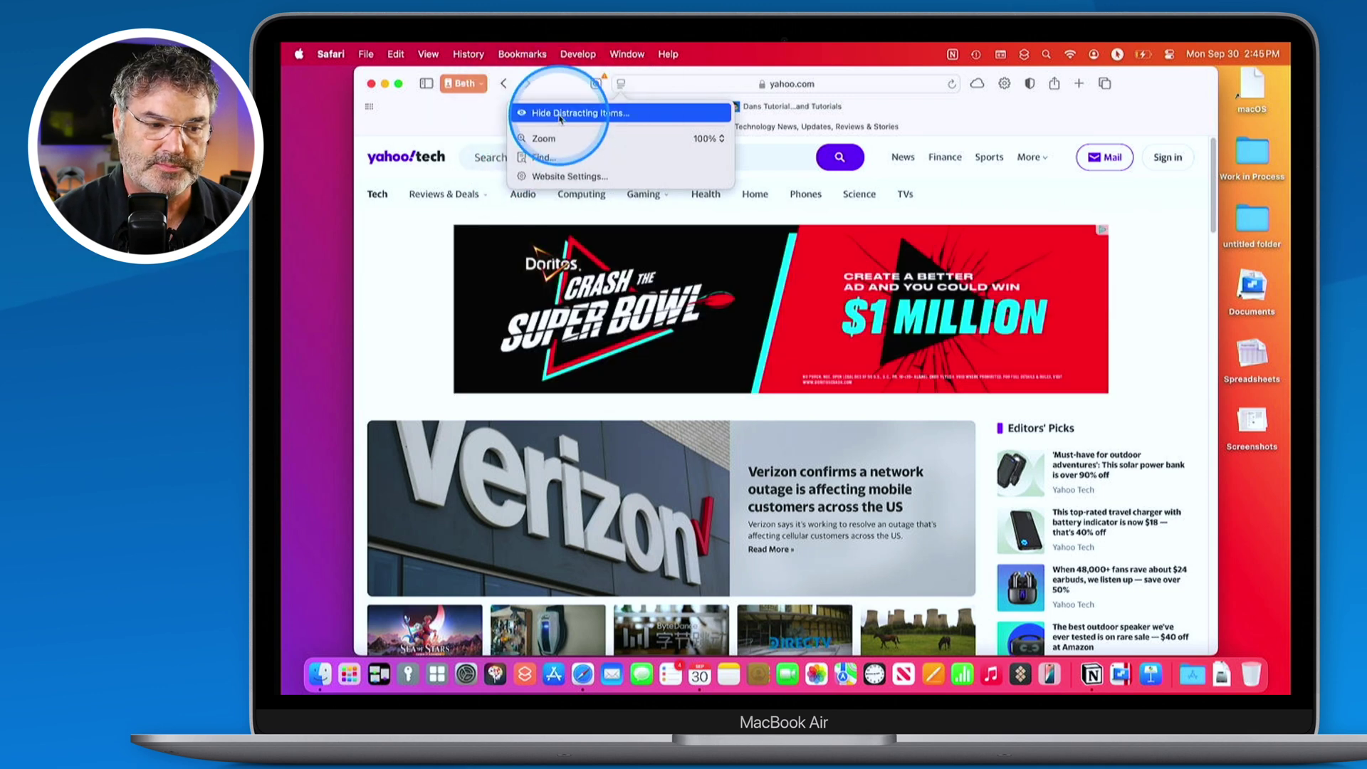
{"action": "left_click", "coordinate": [560, 114]}
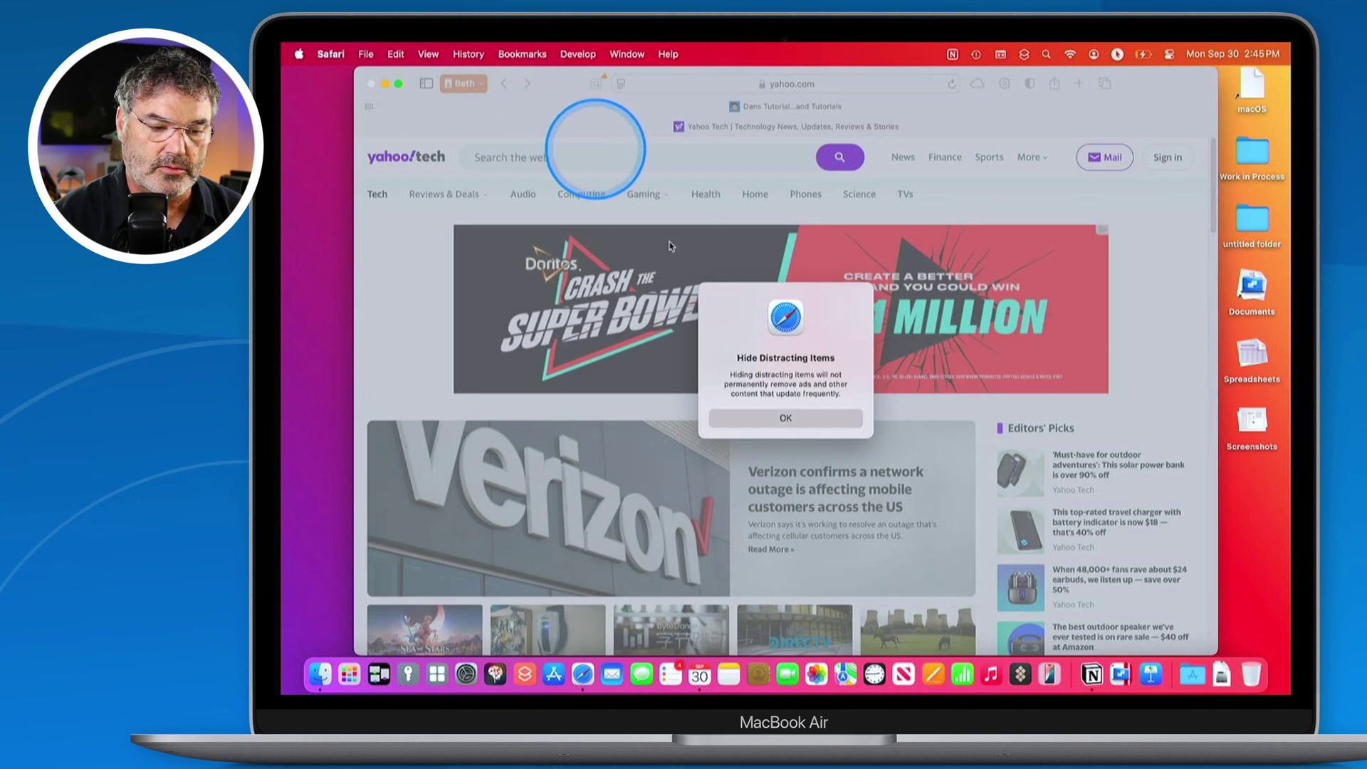
{"action": "left_click", "coordinate": [768, 419]}
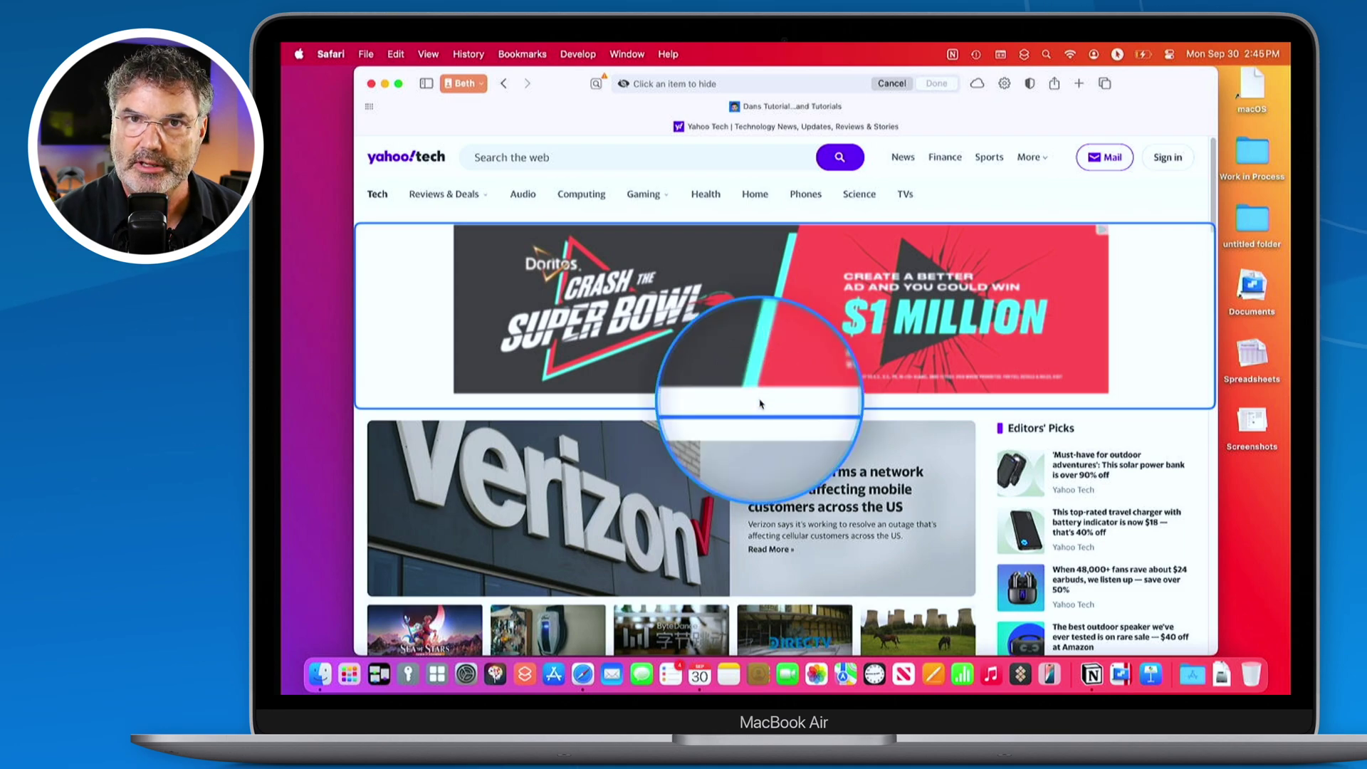
{"action": "left_click", "coordinate": [784, 307]}
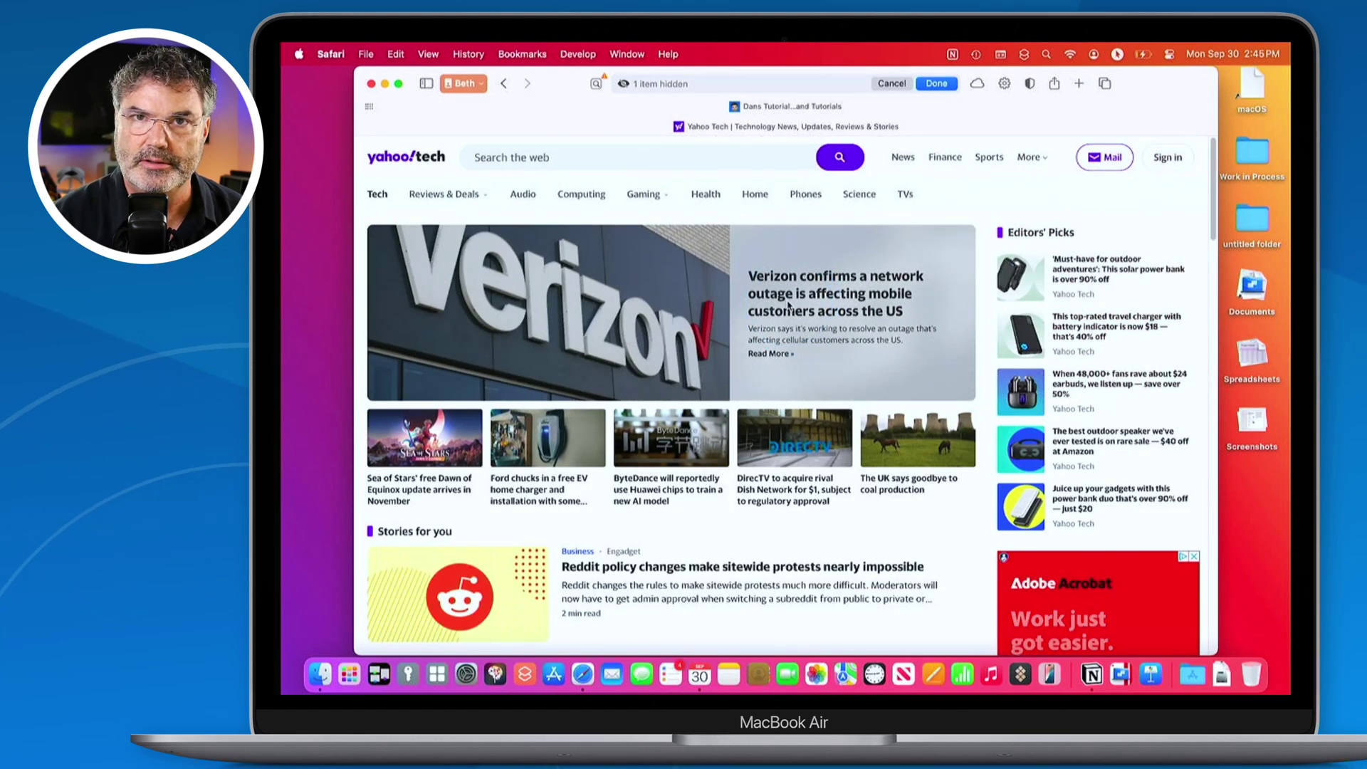
Step: Also hide the Adobe Acrobat ad and the Buyer's Guides section beside the stories, and finish hiding items
{"action": "scroll", "coordinate": [789, 306], "scroll_direction": "down", "scroll_amount": 5}
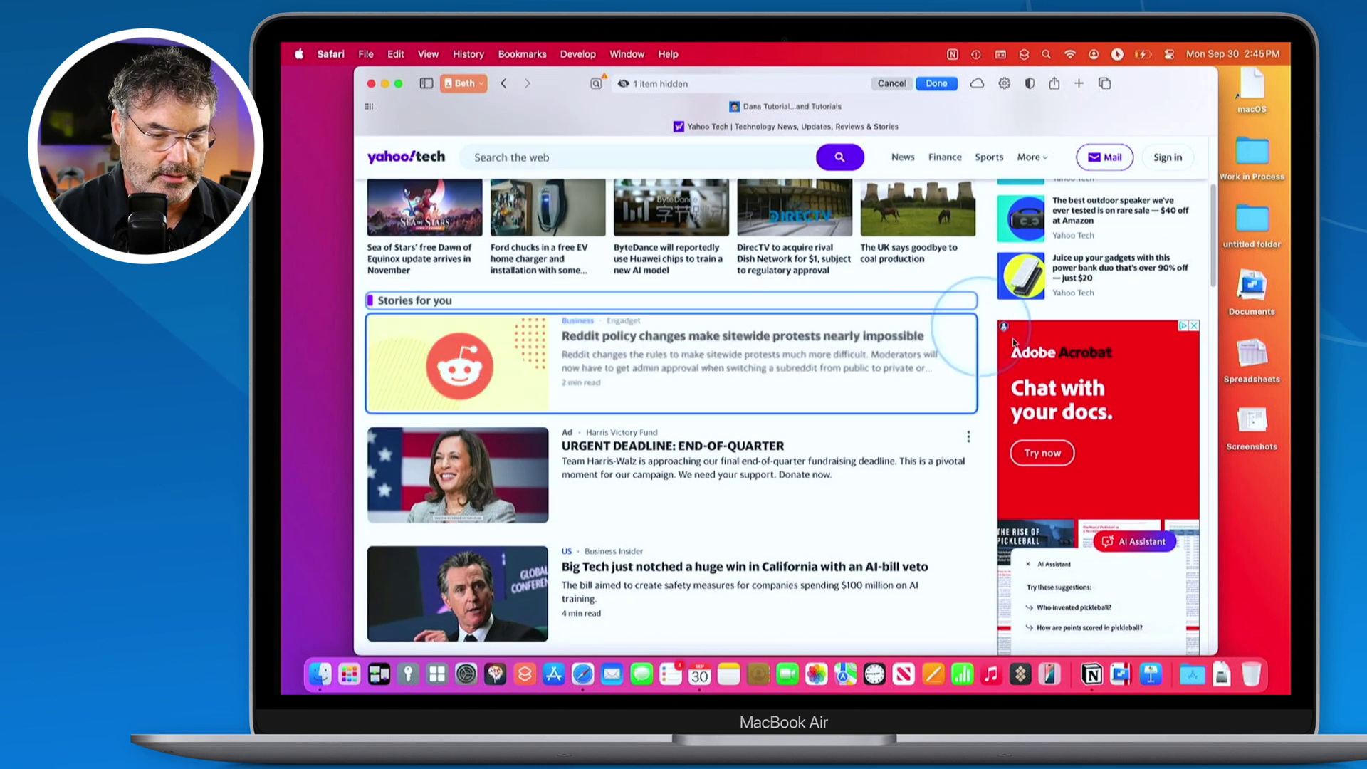
{"action": "left_click", "coordinate": [1079, 396]}
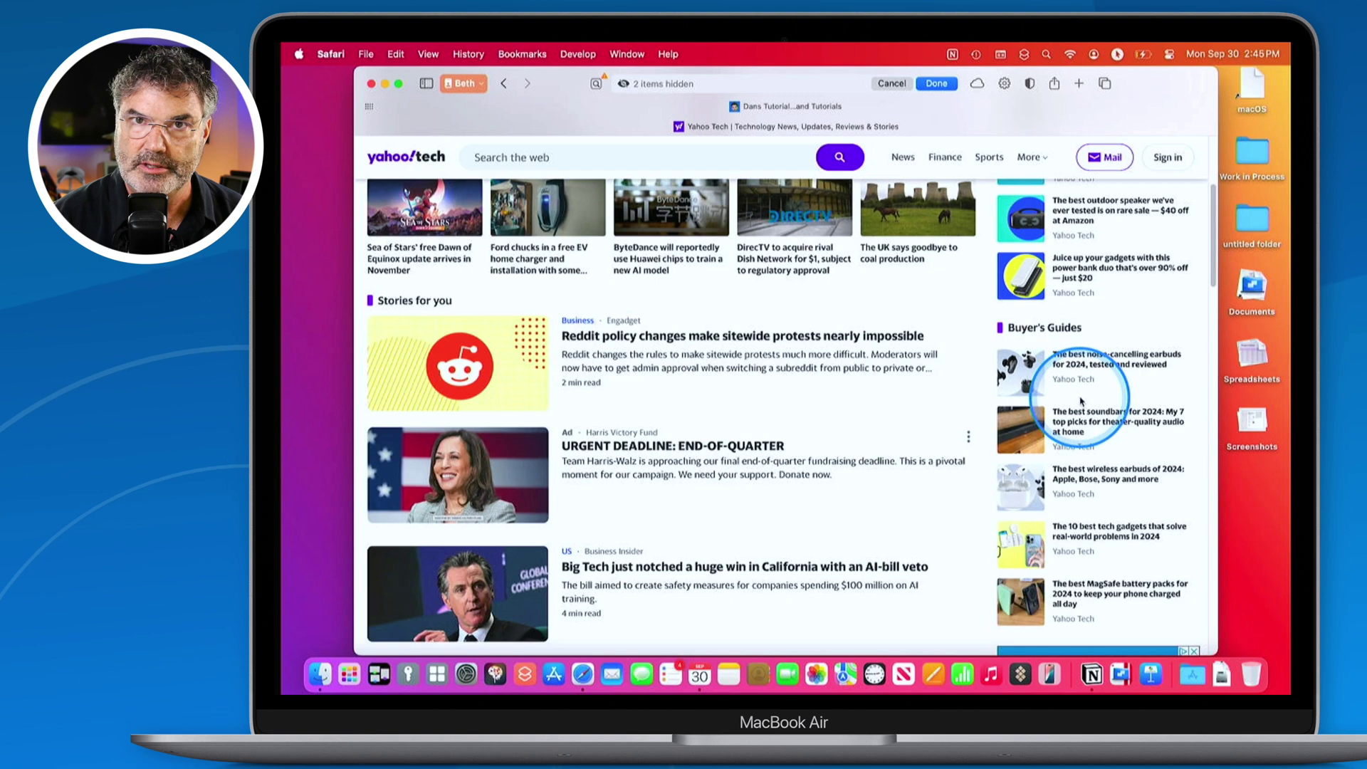
{"action": "left_click", "coordinate": [1051, 344]}
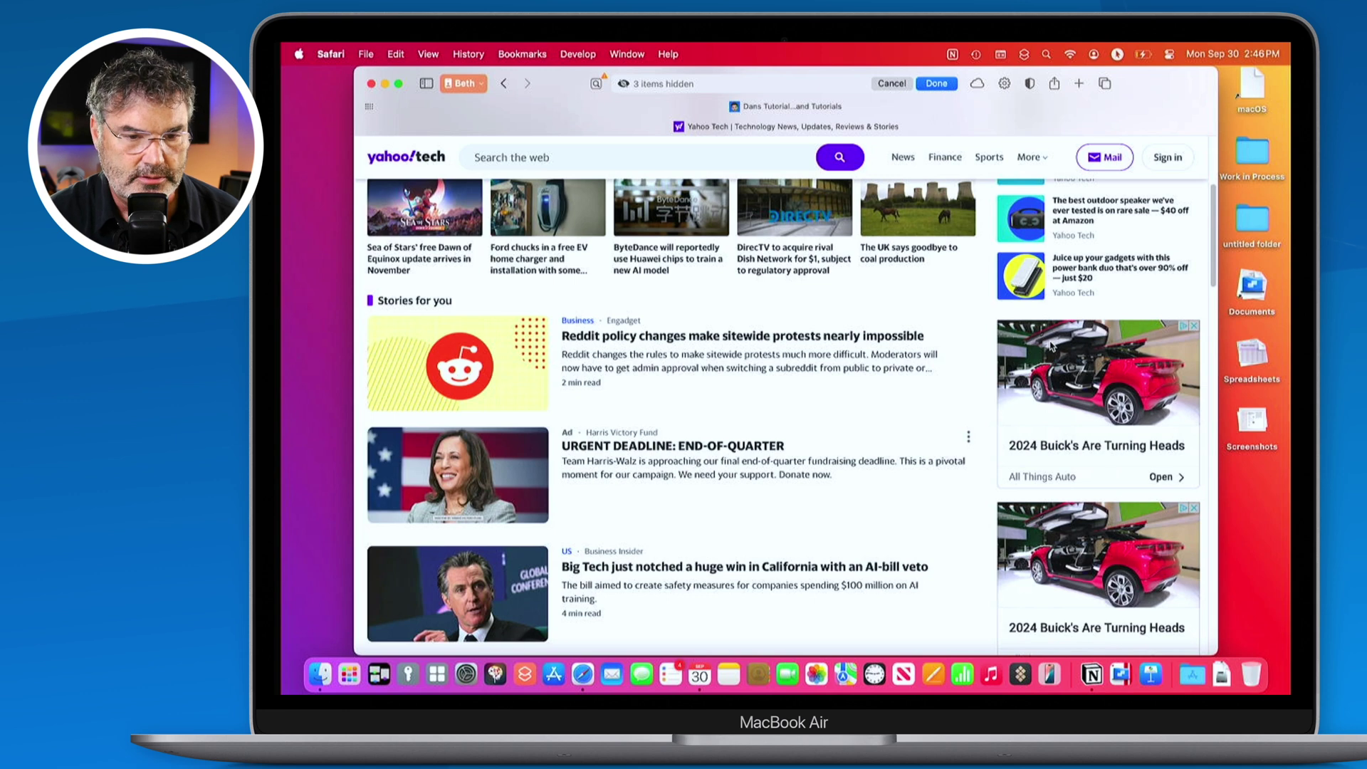
{"action": "left_click", "coordinate": [1051, 346]}
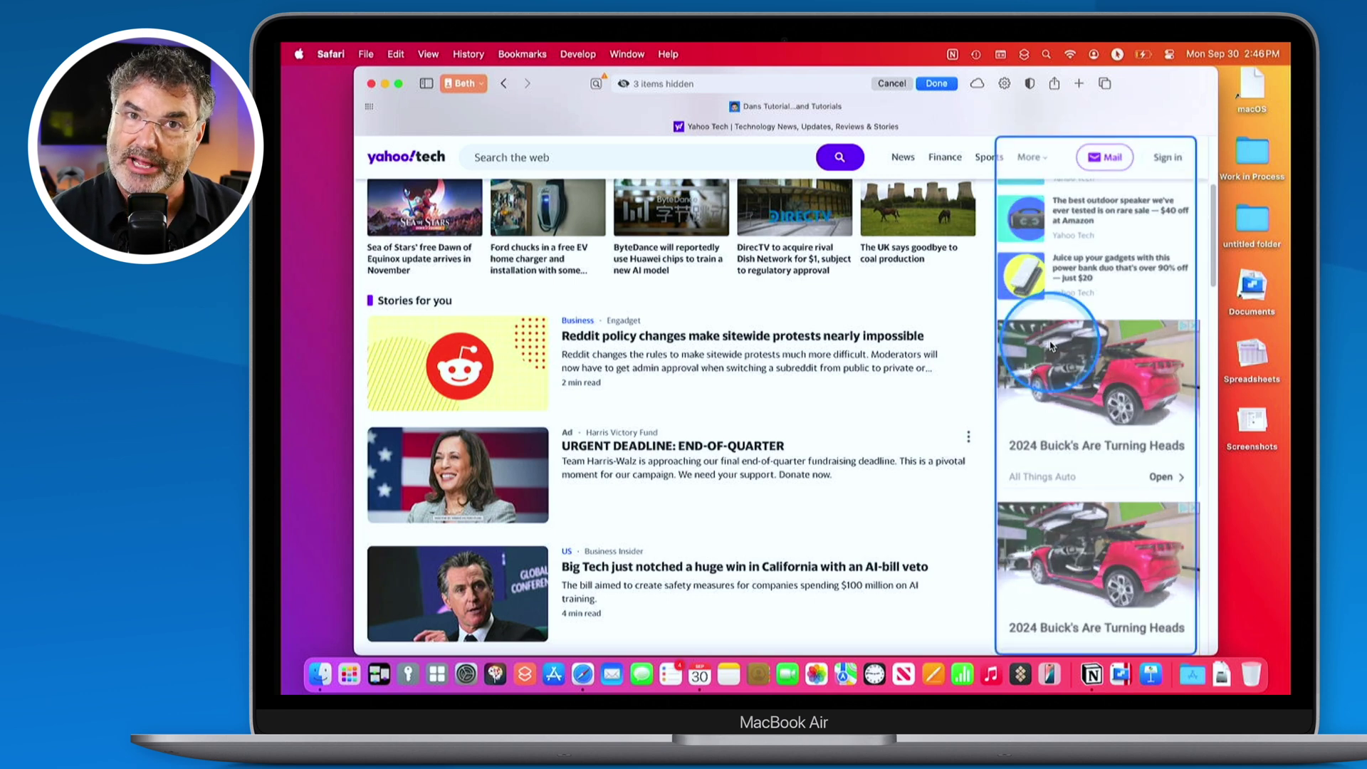
{"action": "left_click", "coordinate": [937, 84]}
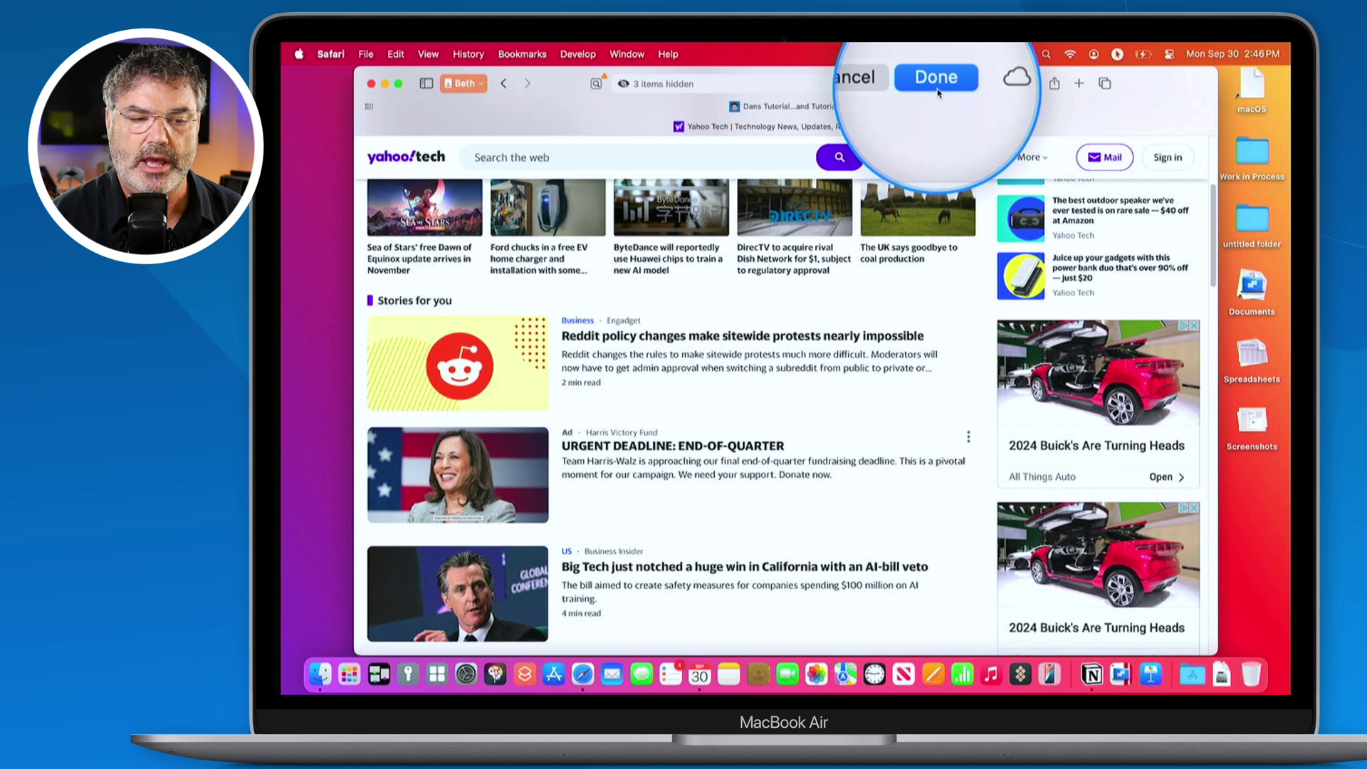
{"action": "left_click", "coordinate": [937, 86]}
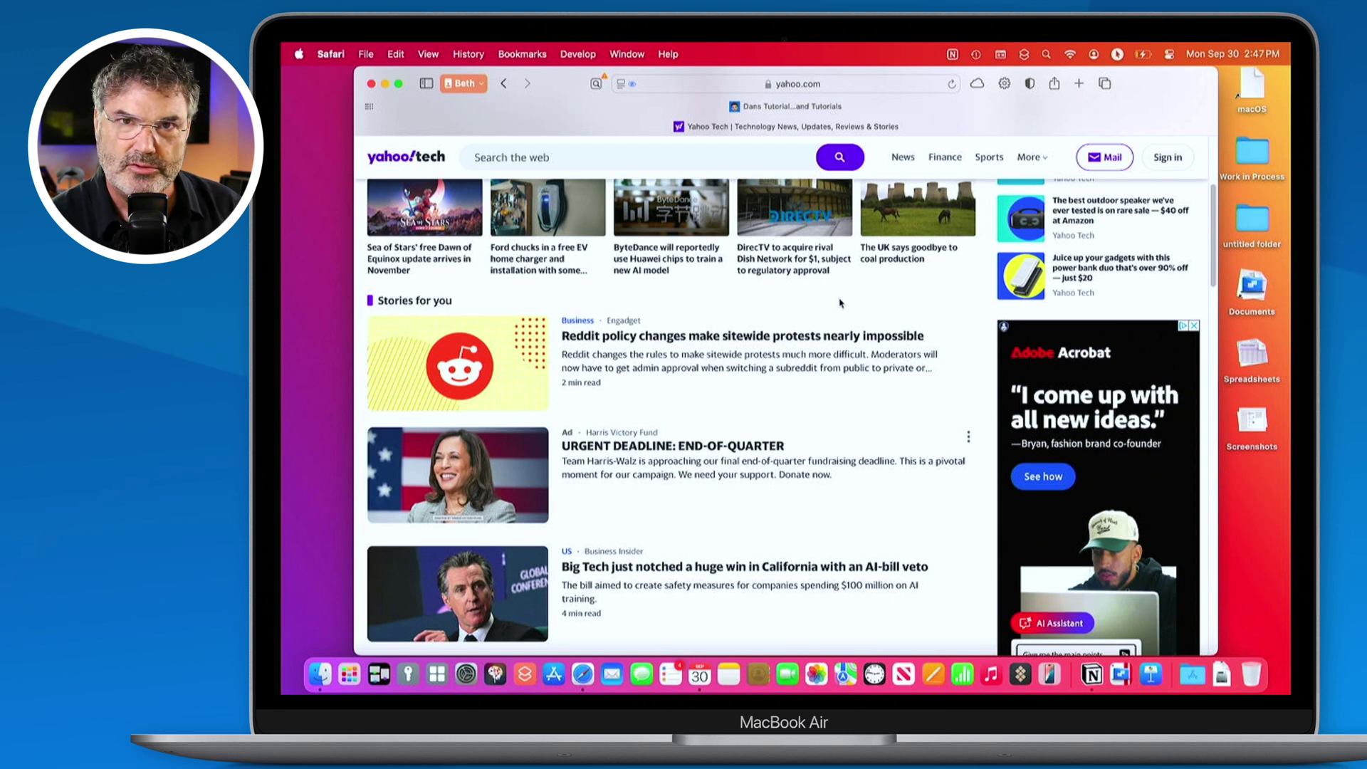
Step: Open the story "Reddit policy changes make sitewide protests nearly impossible"
{"action": "left_click", "coordinate": [621, 83]}
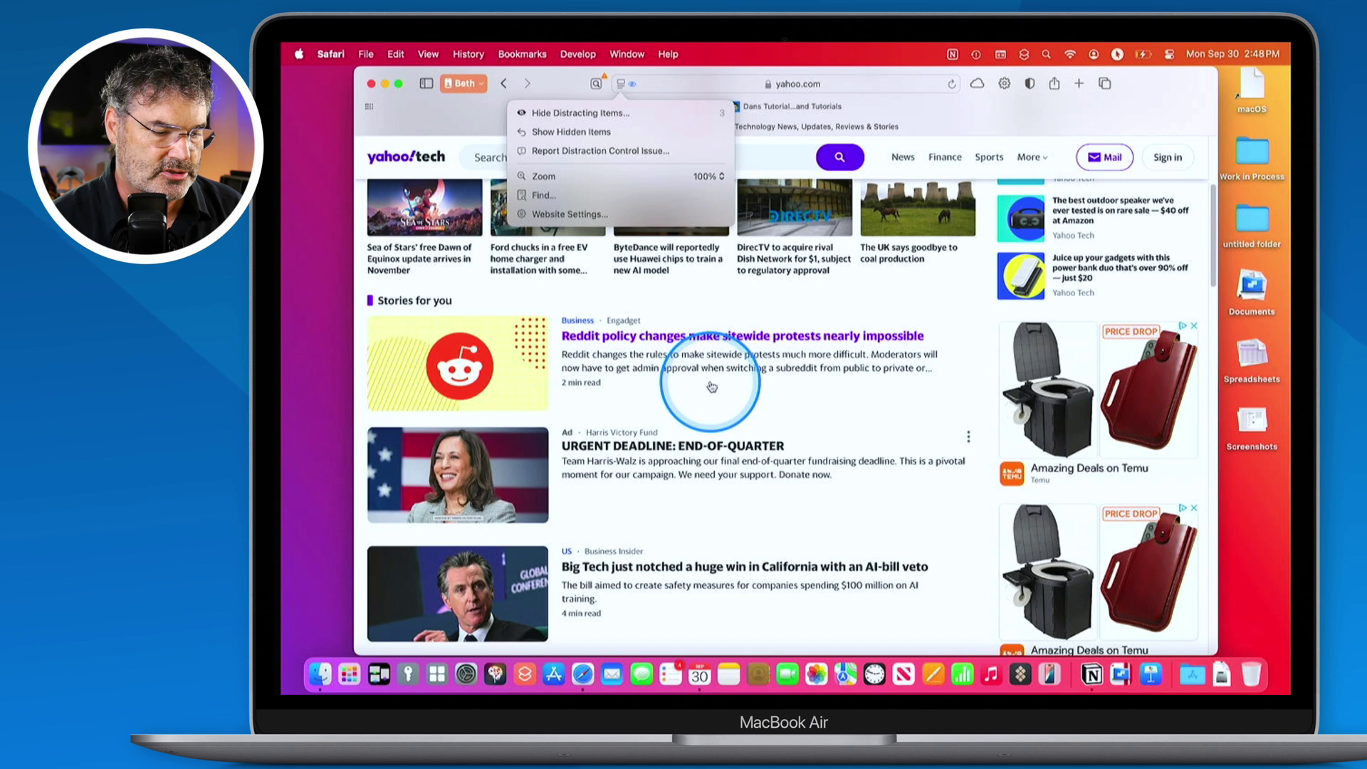
{"action": "left_click", "coordinate": [711, 385]}
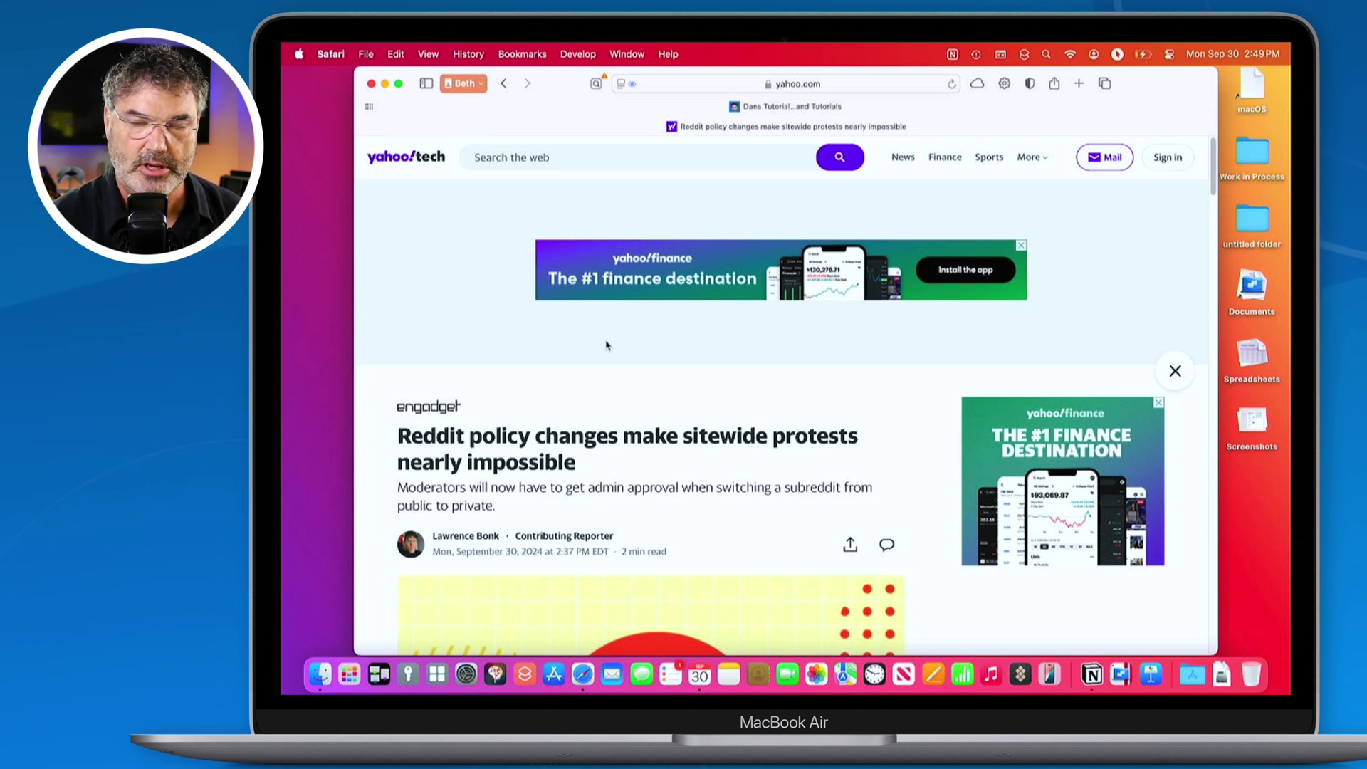
Step: Bring up the find-on-page search for the article and dismiss it
{"action": "left_click", "coordinate": [621, 84]}
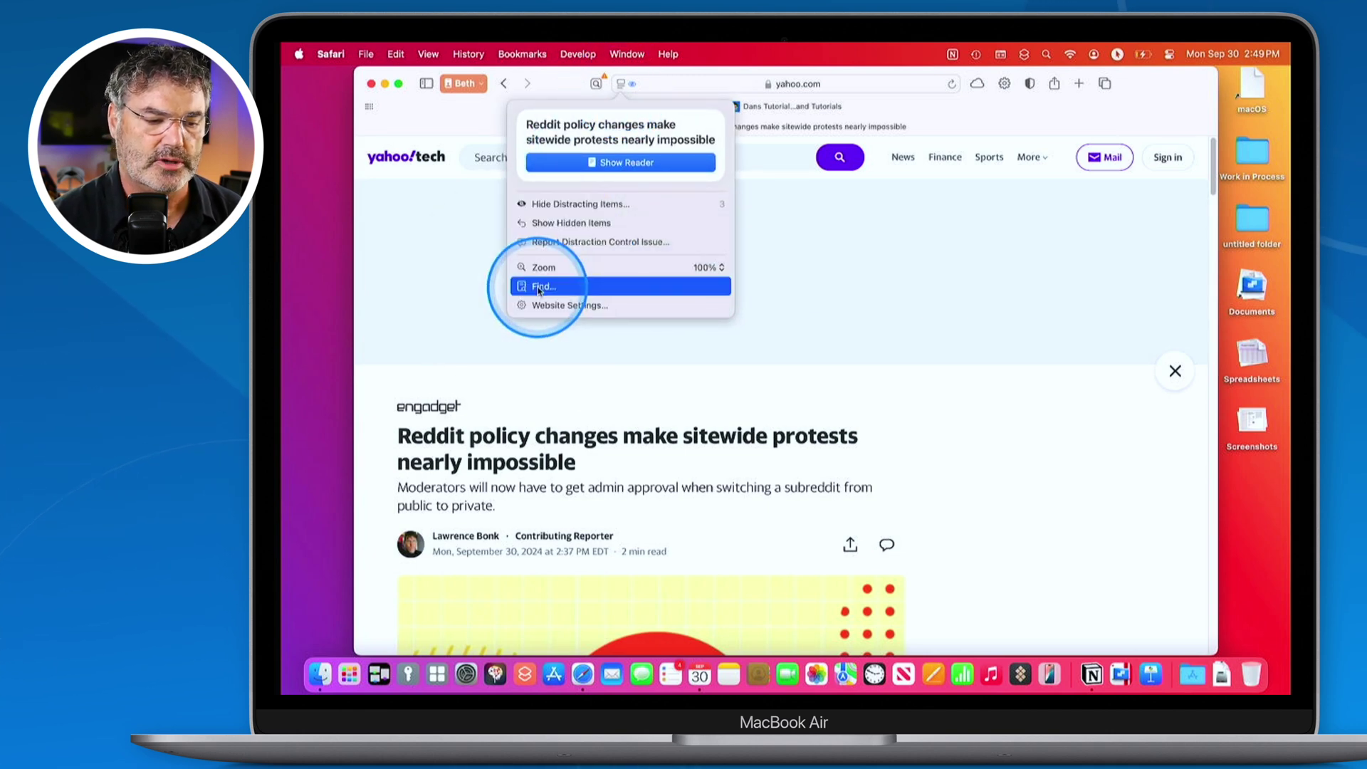
{"action": "left_click", "coordinate": [539, 287]}
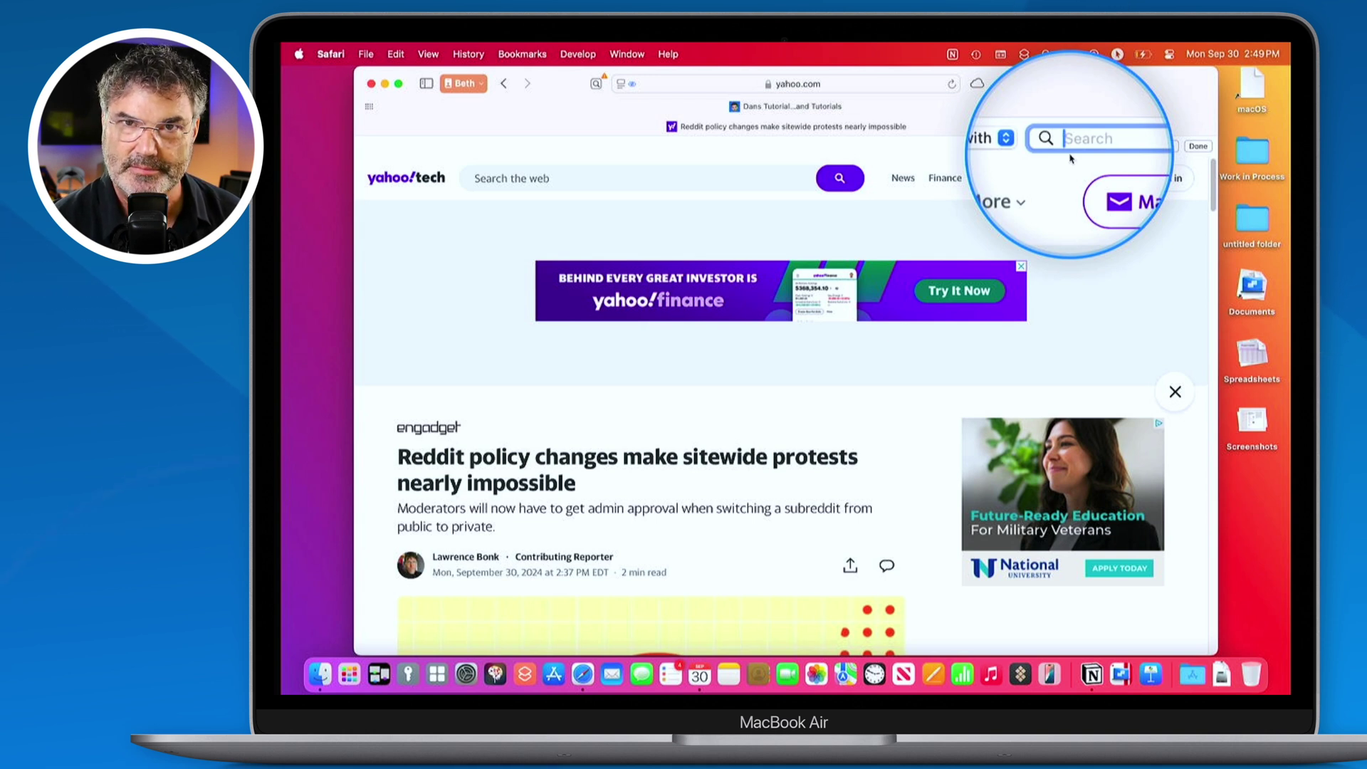
{"action": "left_click", "coordinate": [1197, 147]}
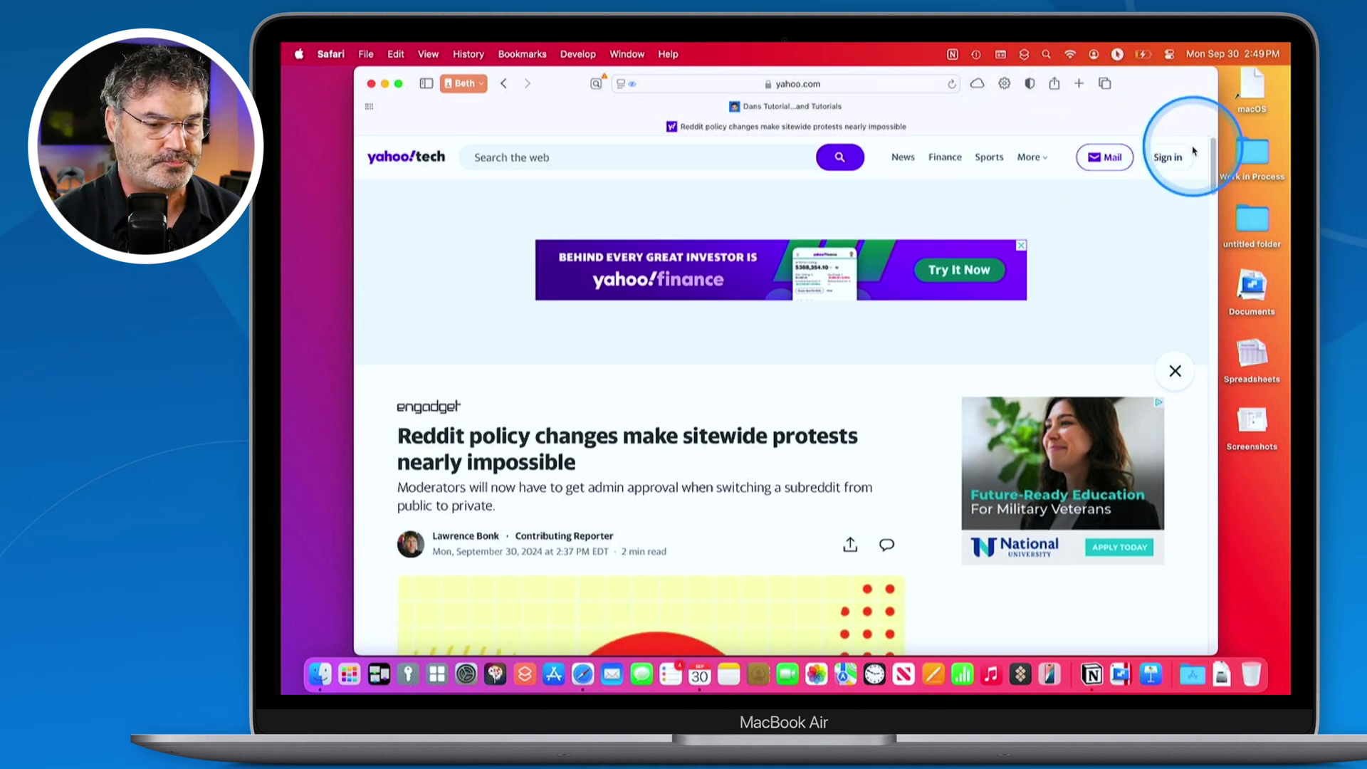
Step: View the Reddit article in Reader through to its end, and return to the original page
{"action": "left_click", "coordinate": [621, 85]}
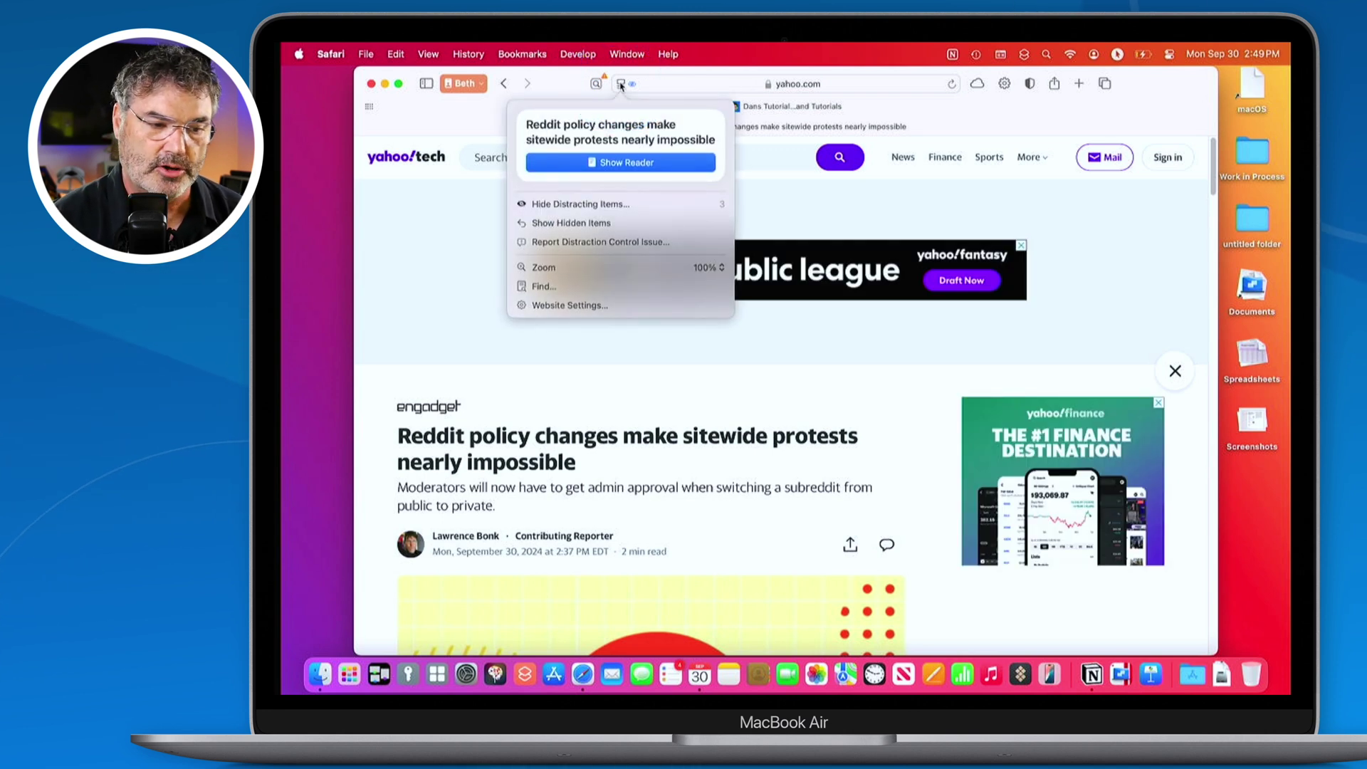
{"action": "left_click", "coordinate": [617, 164]}
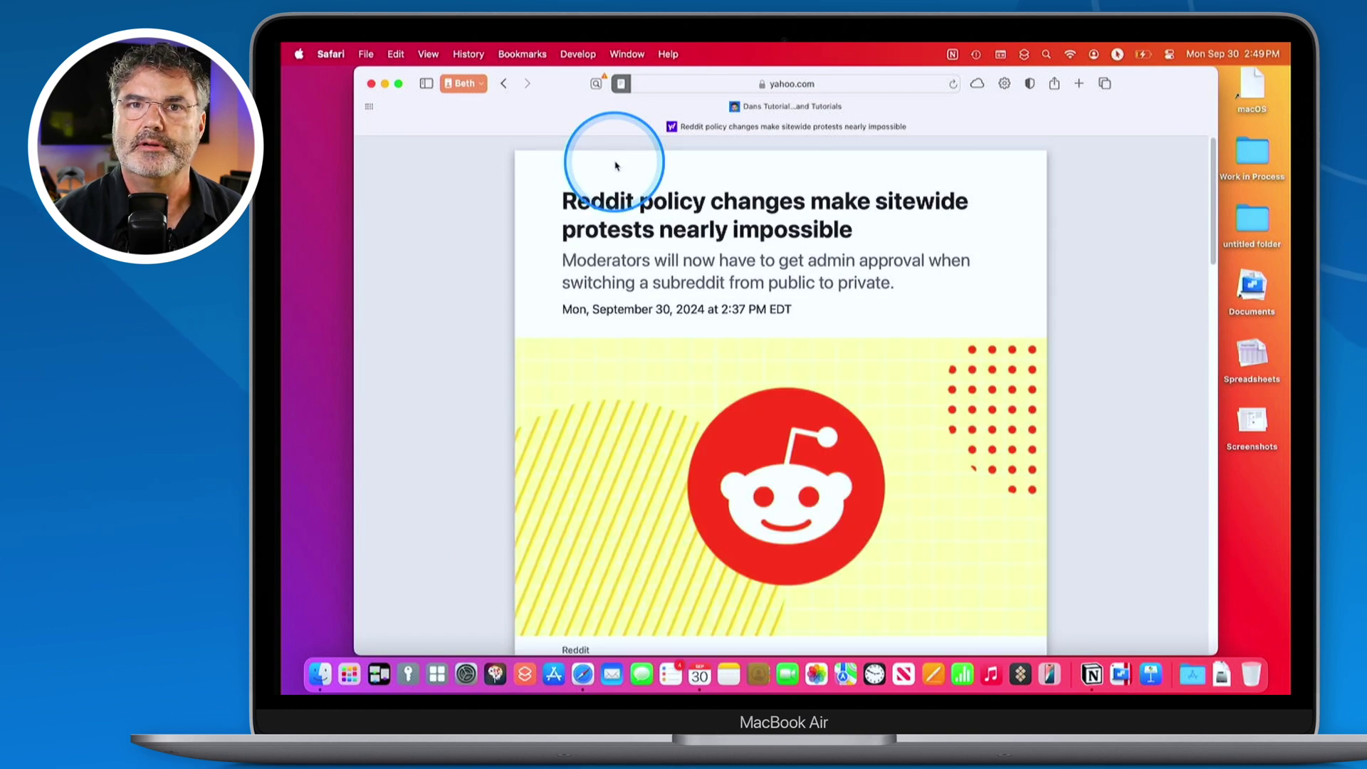
{"action": "scroll", "coordinate": [725, 549], "scroll_direction": "down", "scroll_amount": 20}
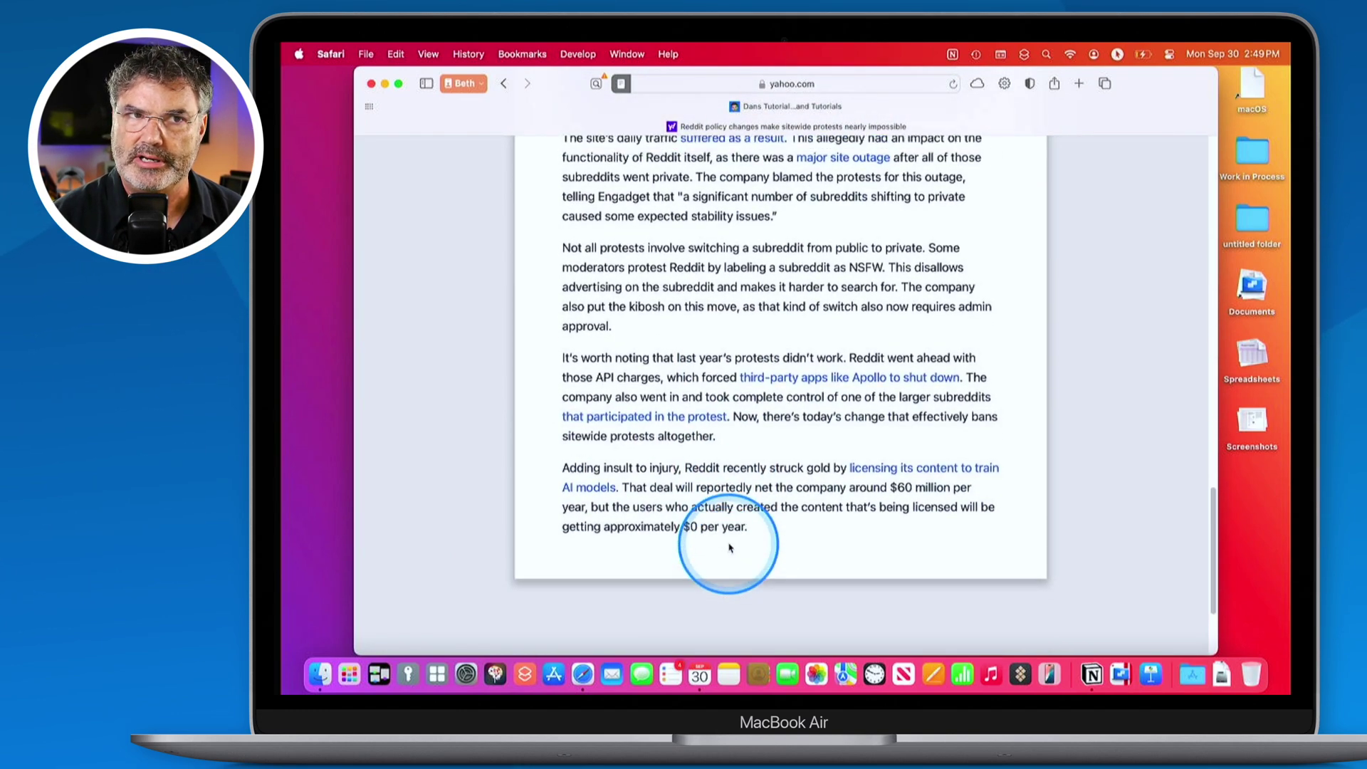
{"action": "scroll", "coordinate": [729, 547], "scroll_direction": "up", "scroll_amount": 20}
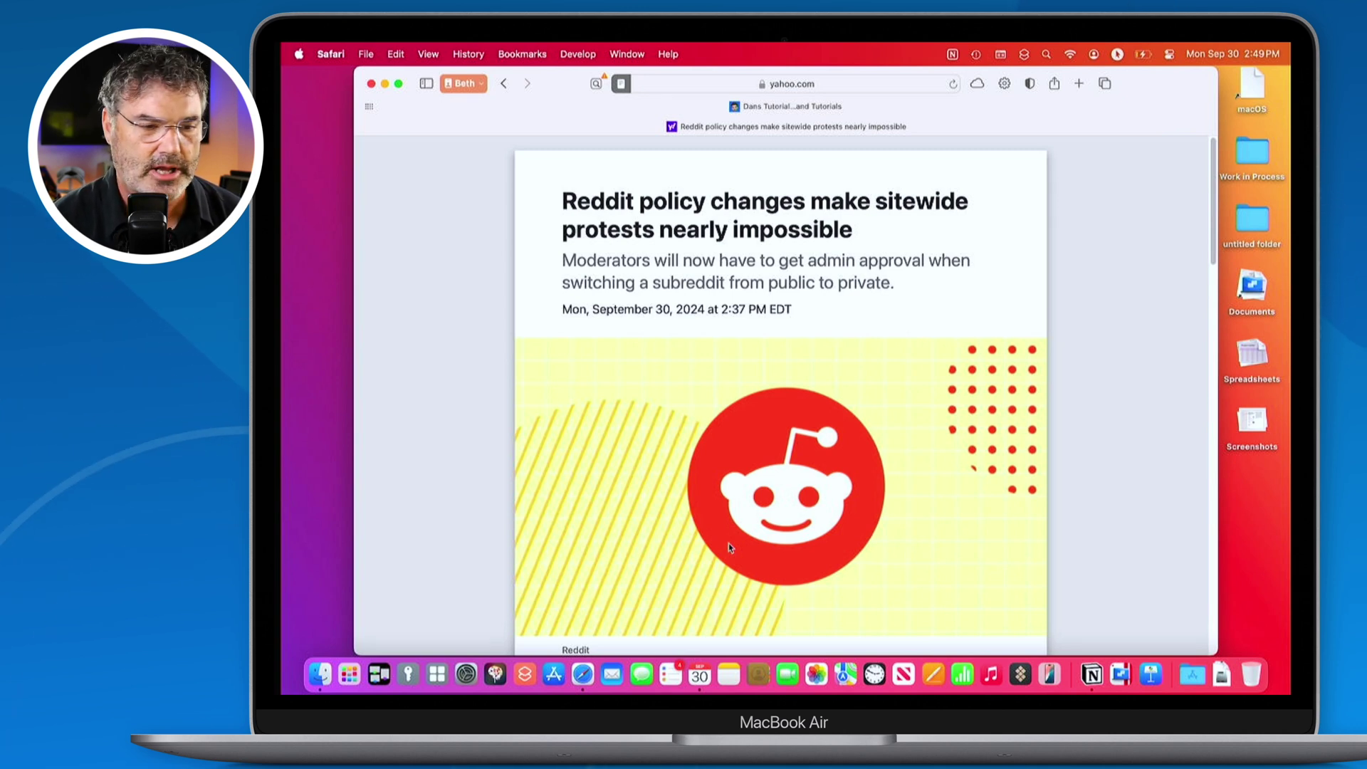
{"action": "left_click", "coordinate": [621, 84]}
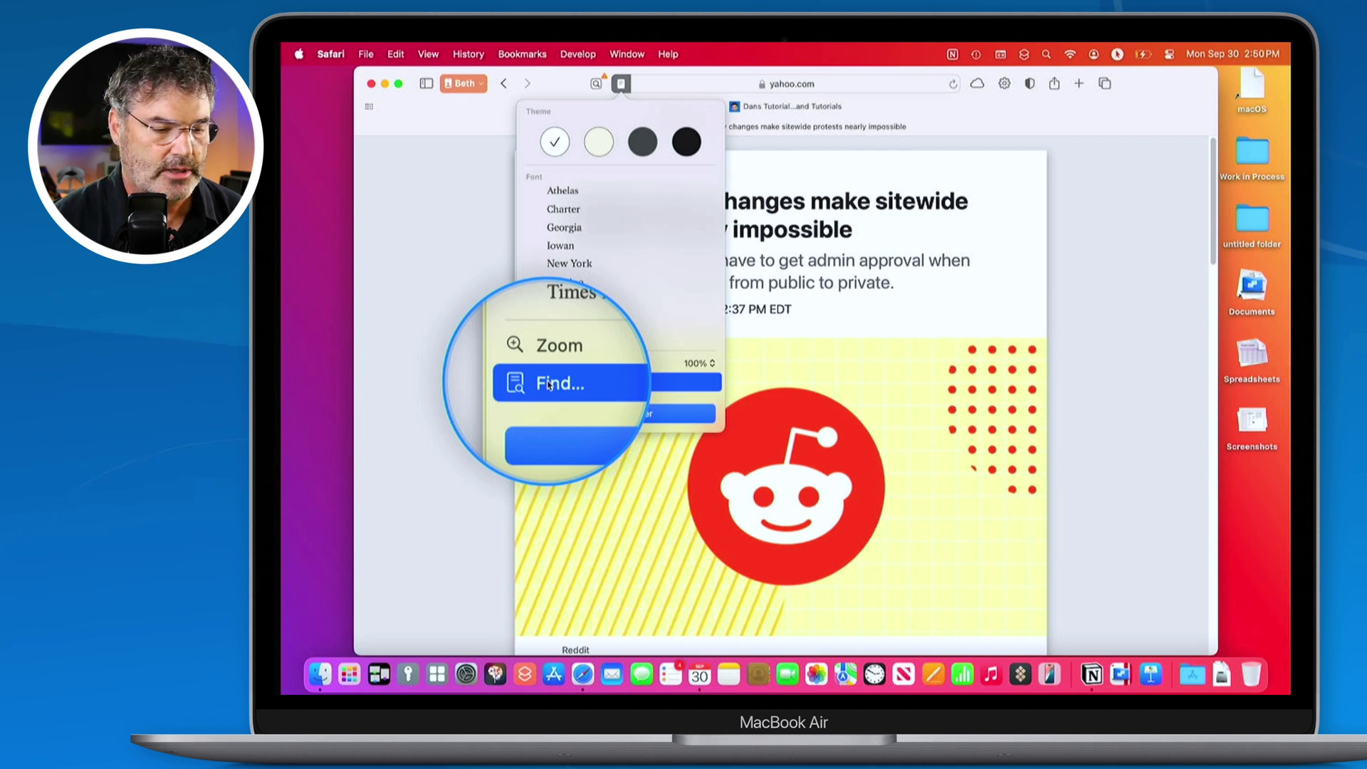
{"action": "left_click", "coordinate": [615, 414]}
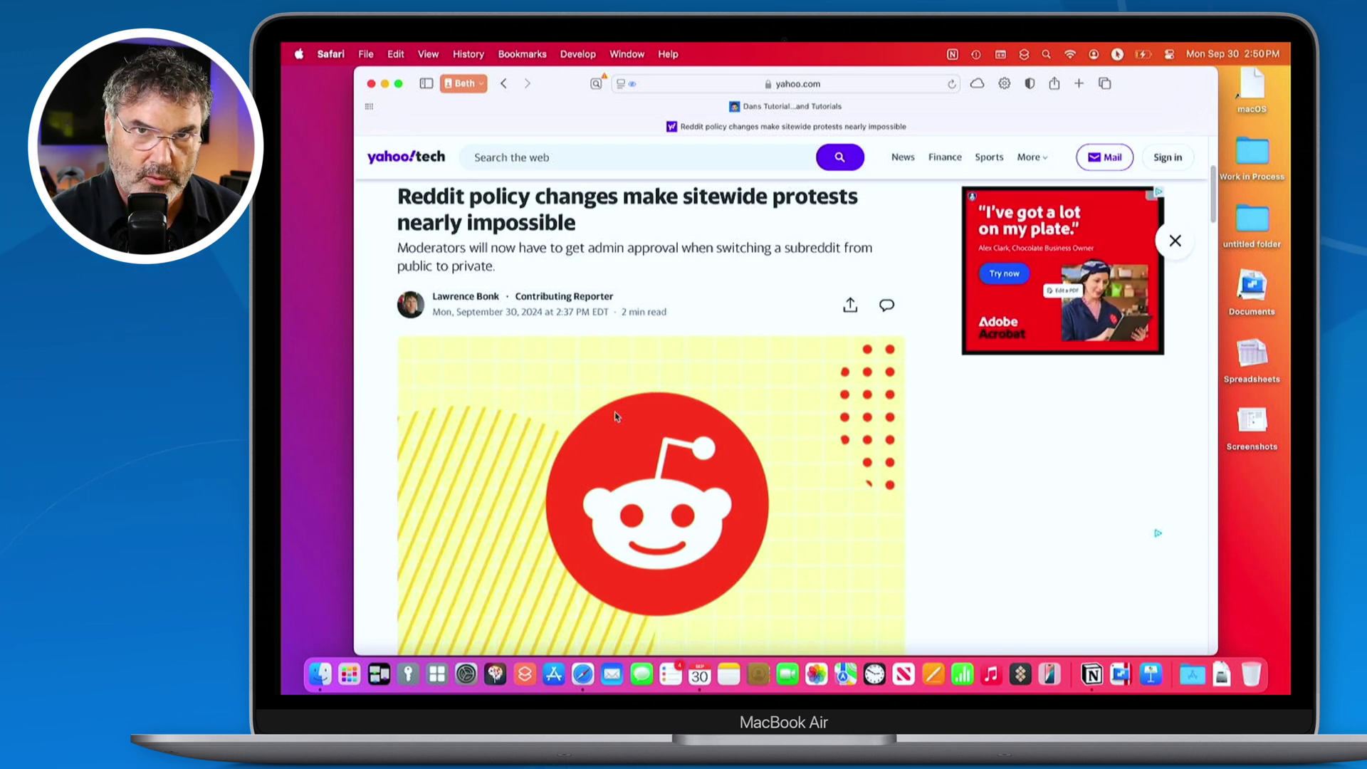
Step: Toggle Reader on and off directly for the article, and review the website settings for yahoo.com
{"action": "left_click", "coordinate": [623, 84]}
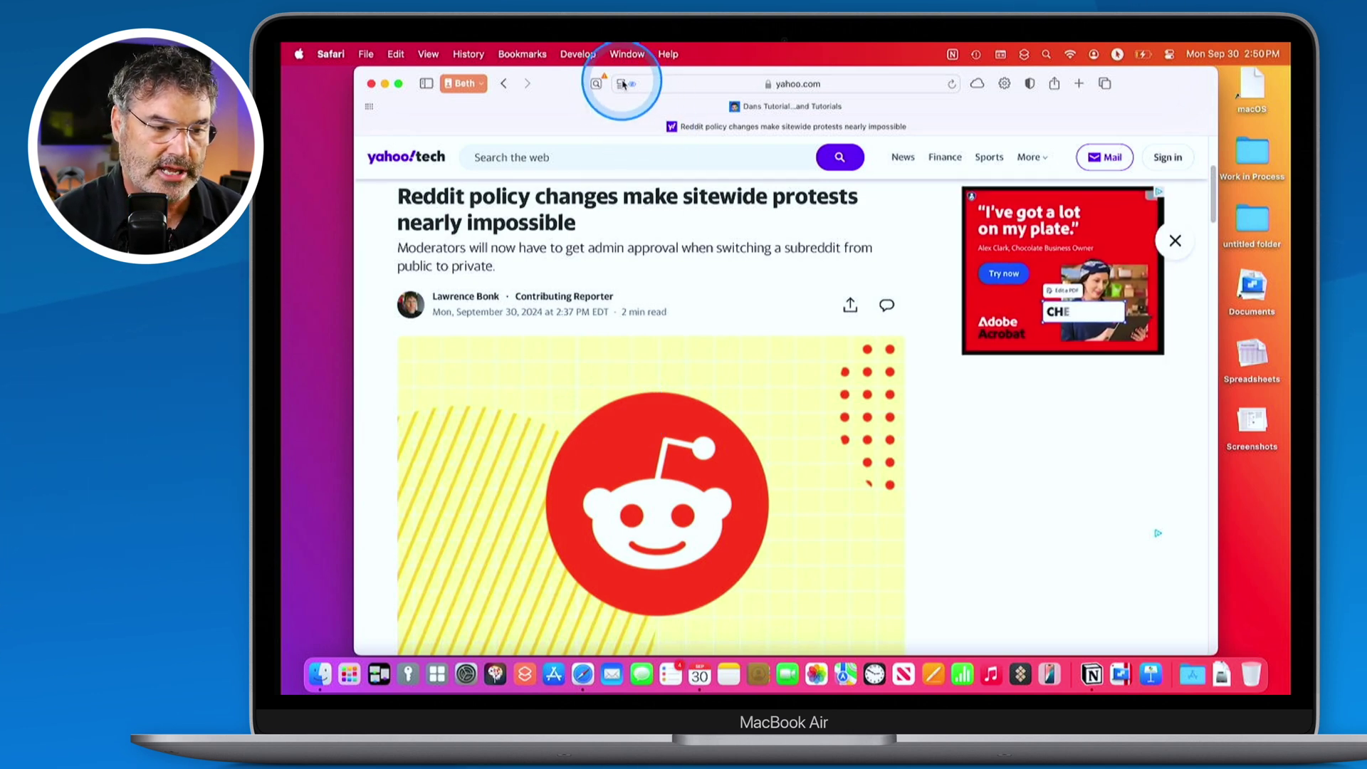
{"action": "left_click", "coordinate": [608, 163]}
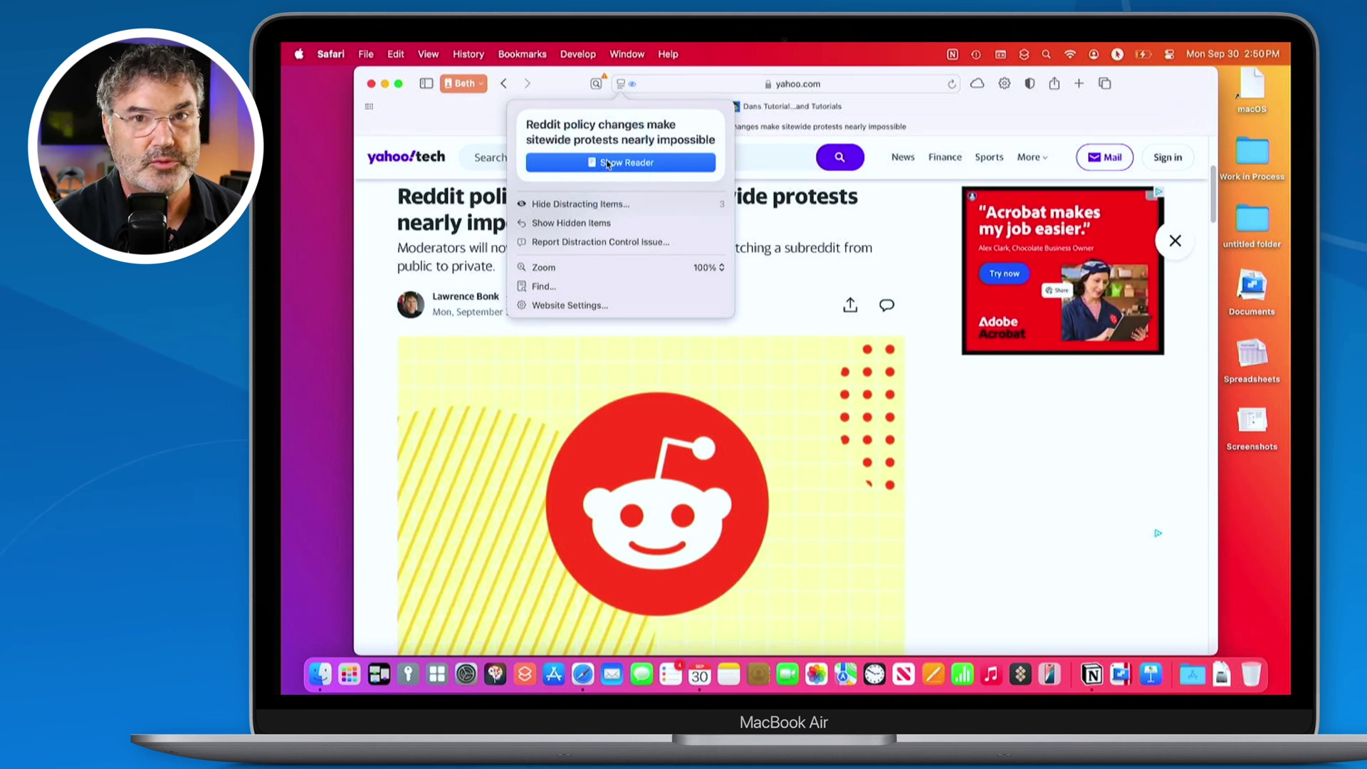
{"action": "left_click", "coordinate": [378, 228]}
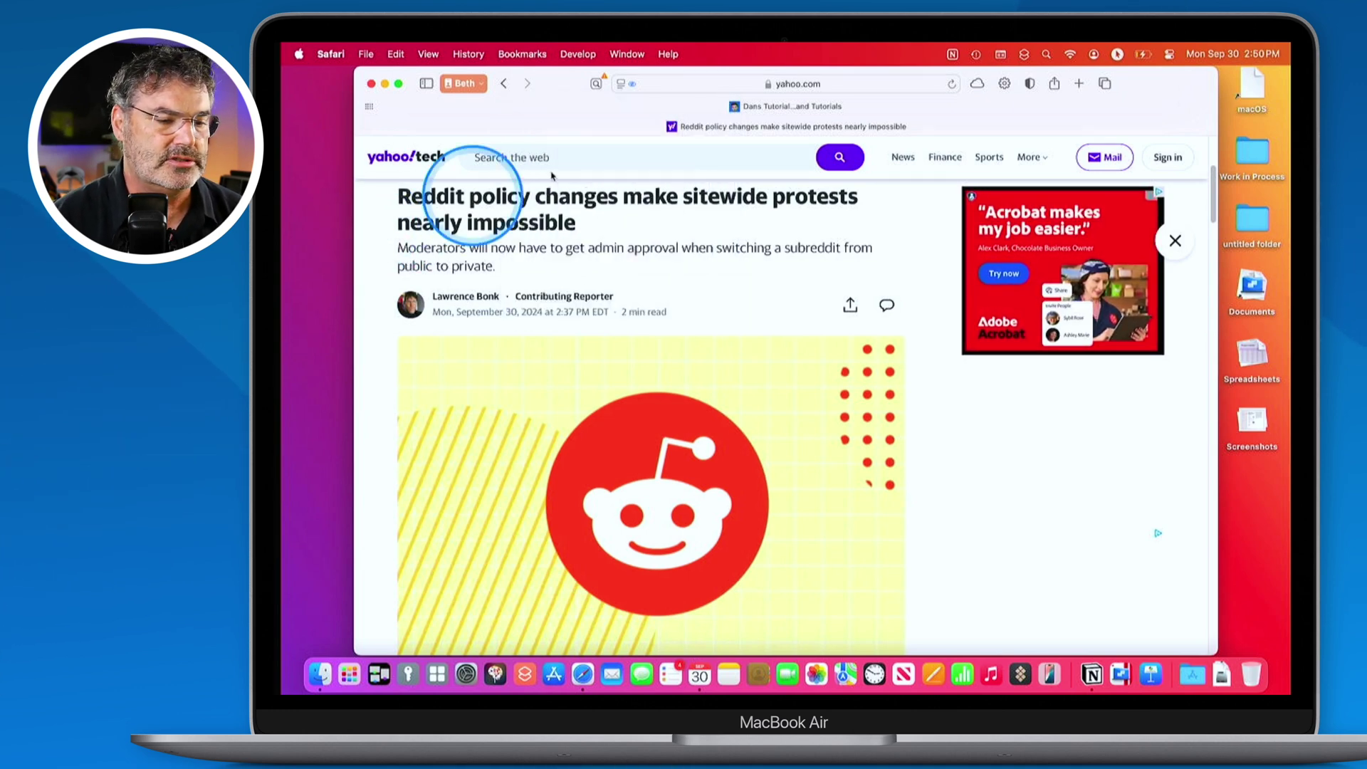
{"action": "left_click", "coordinate": [620, 86]}
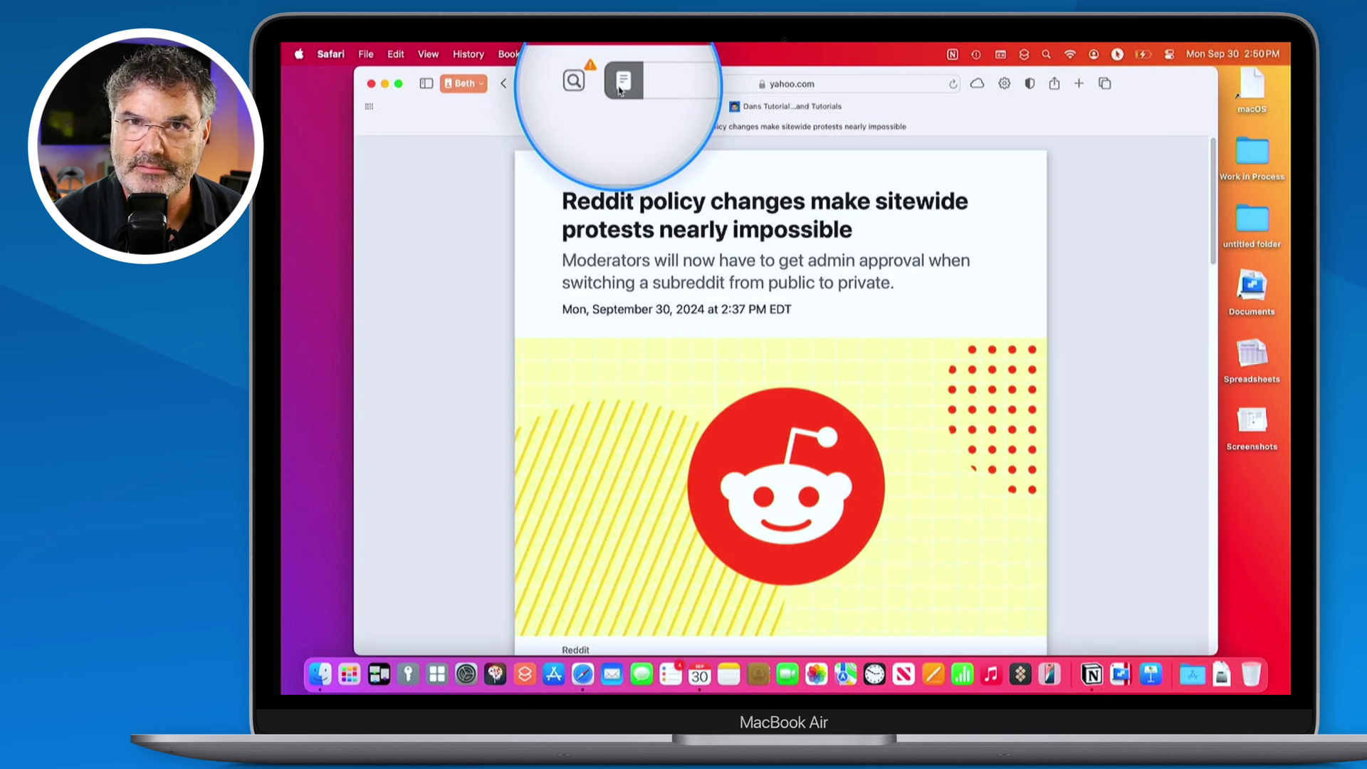
{"action": "left_click", "coordinate": [619, 88]}
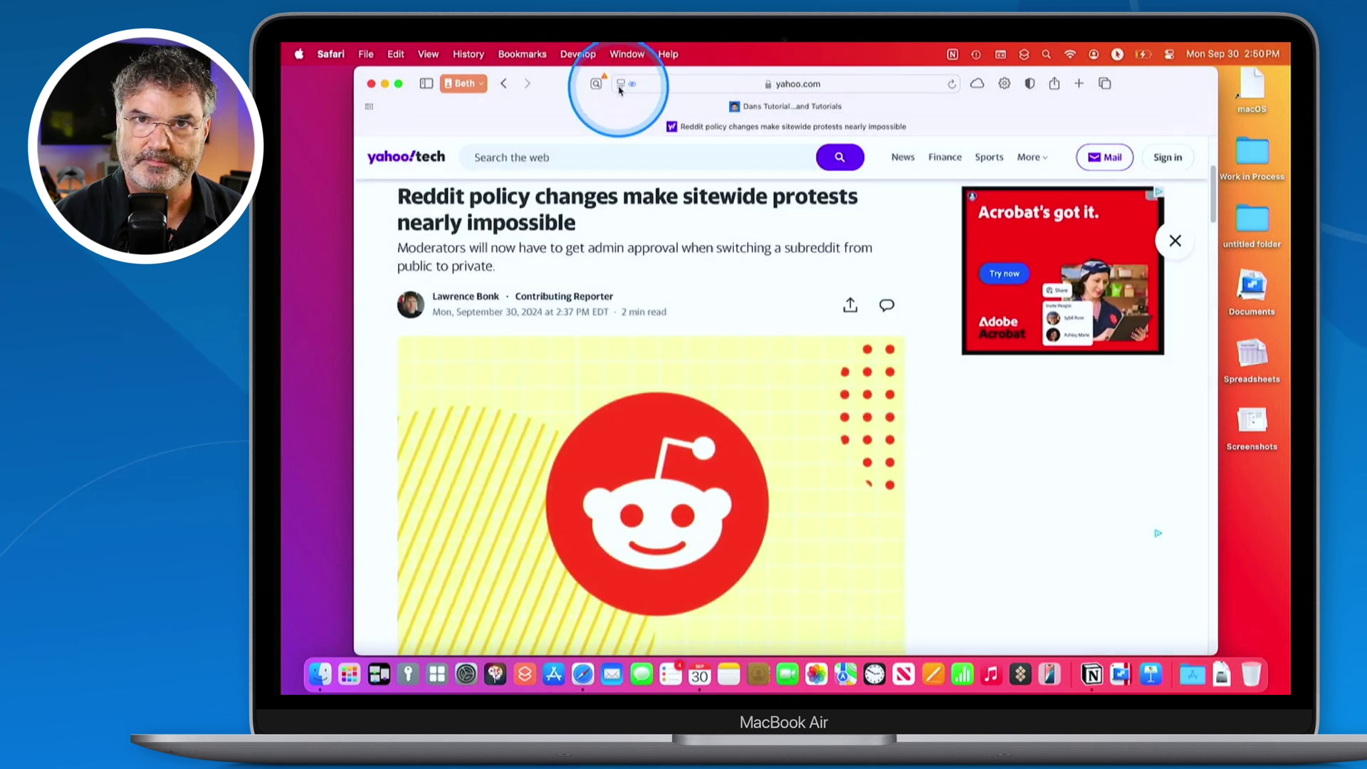
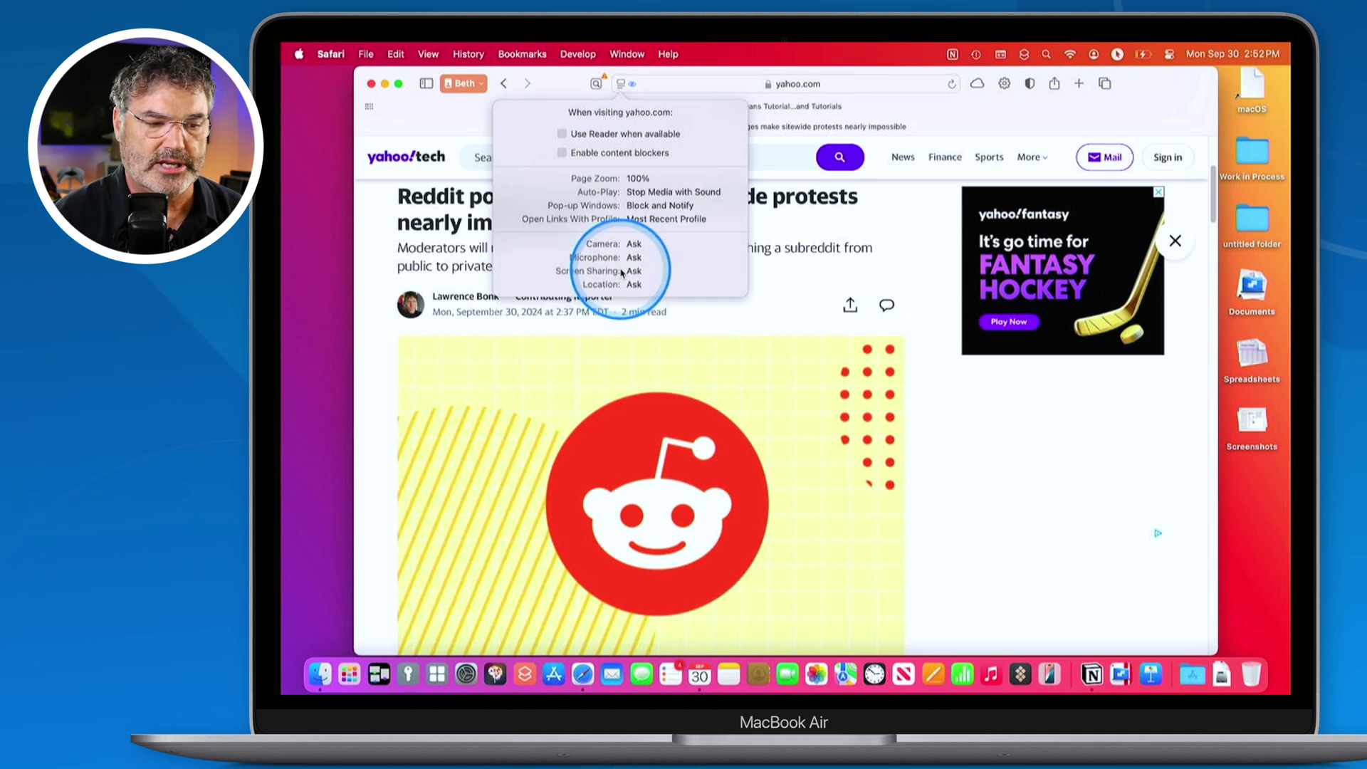
{"action": "left_click", "coordinate": [867, 258]}
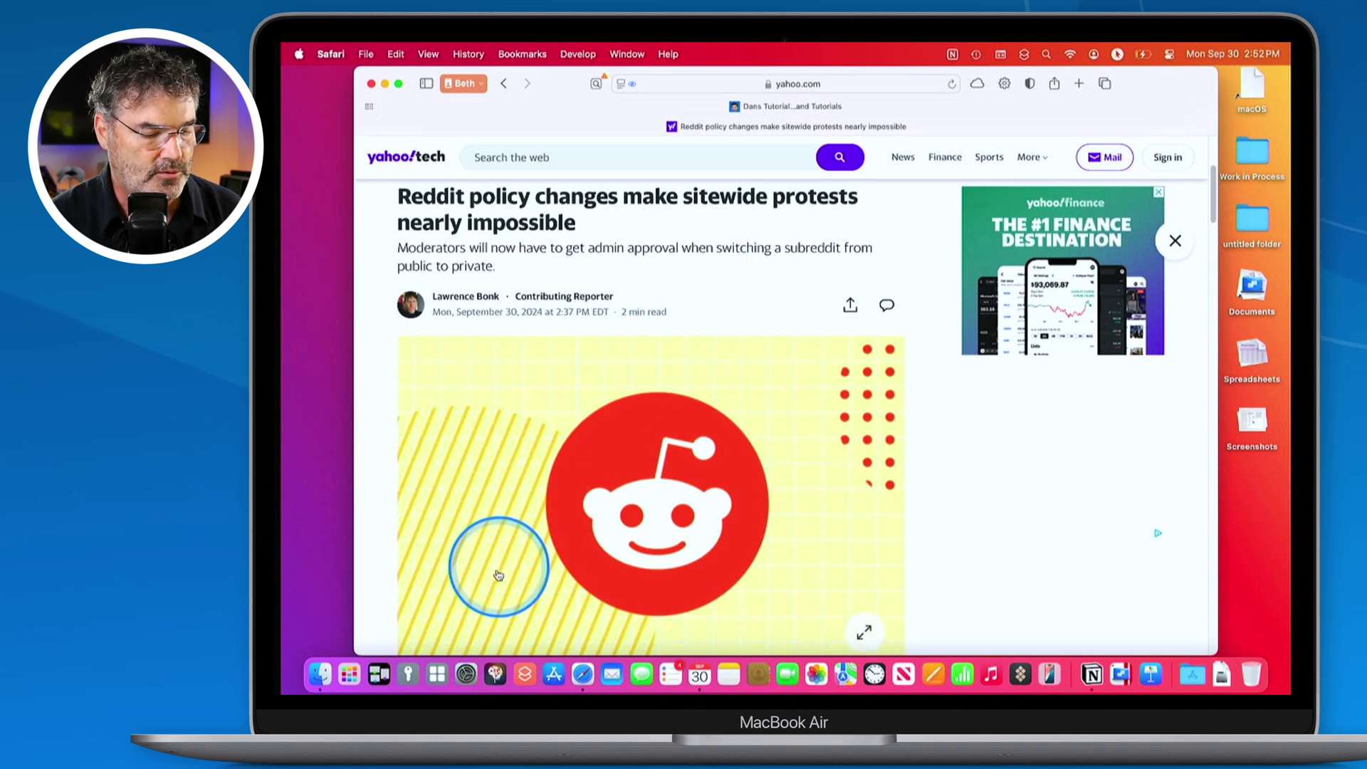
Step: Switch to System Settings, turn on Apple Intelligence under Apple Intelligence & Siri, and close the settings window
{"action": "left_click", "coordinate": [468, 666]}
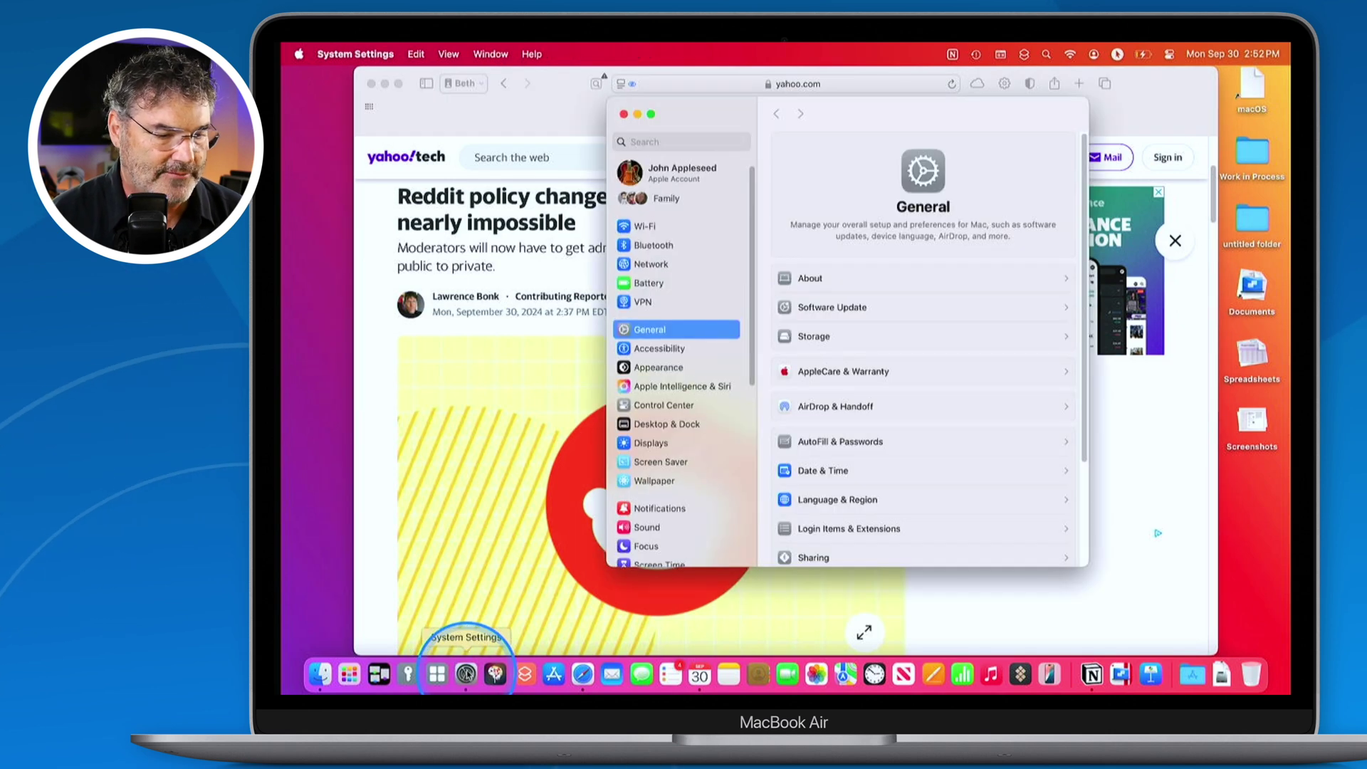
{"action": "left_click", "coordinate": [682, 388]}
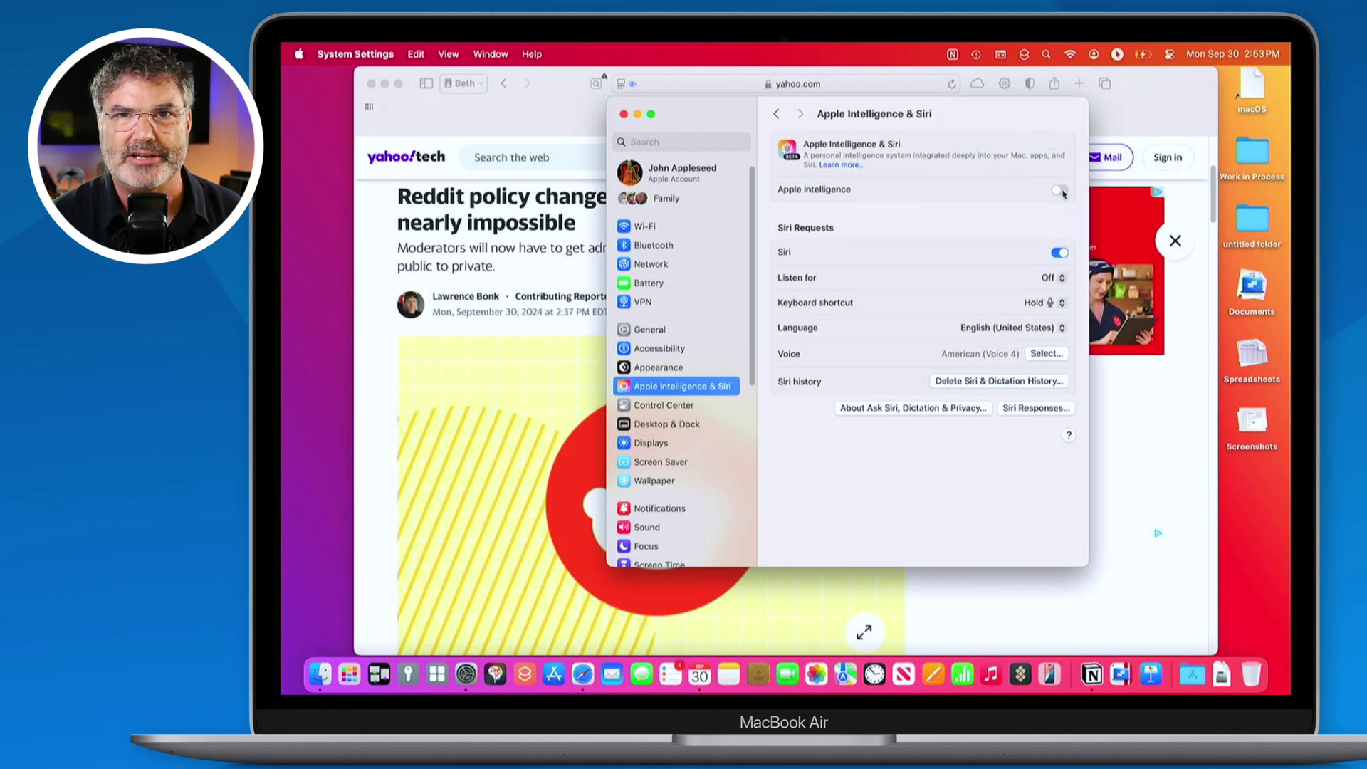
{"action": "left_click", "coordinate": [1060, 191]}
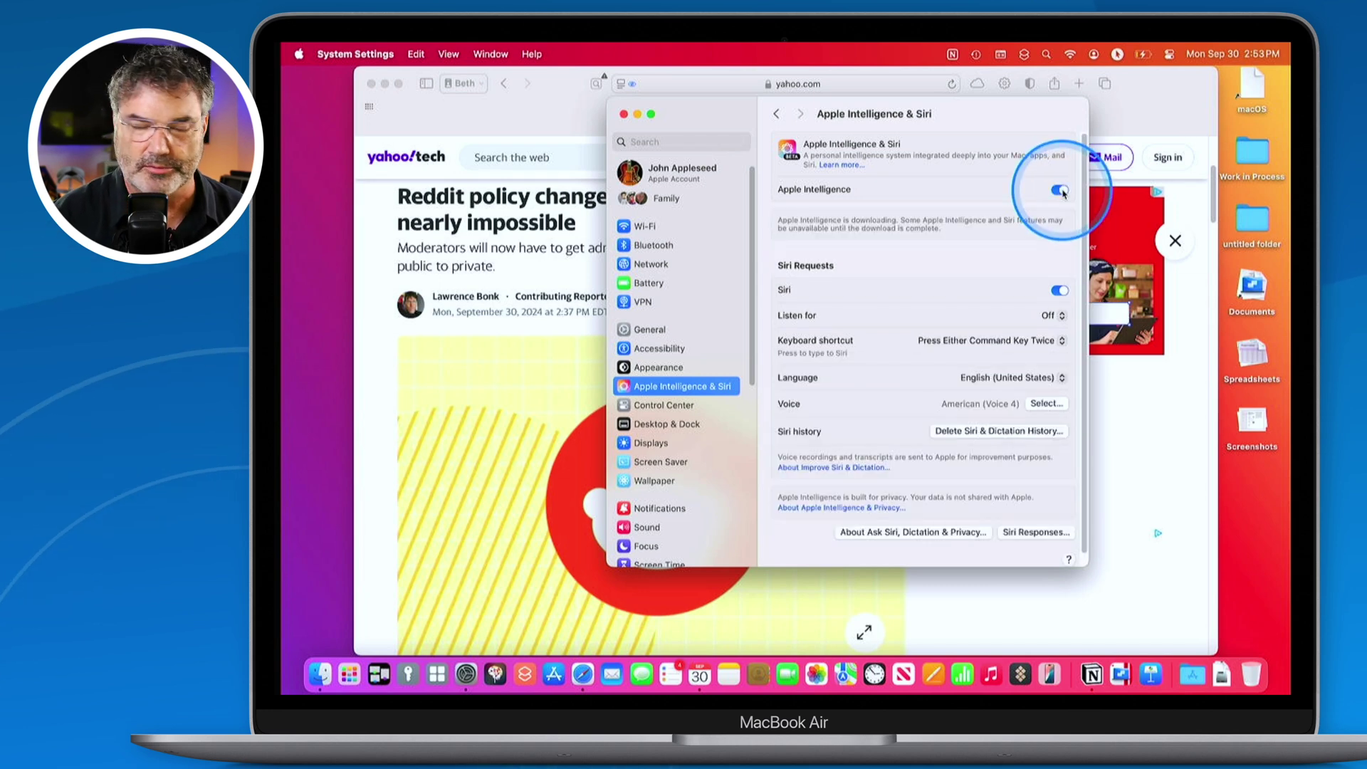
{"action": "left_click", "coordinate": [624, 115]}
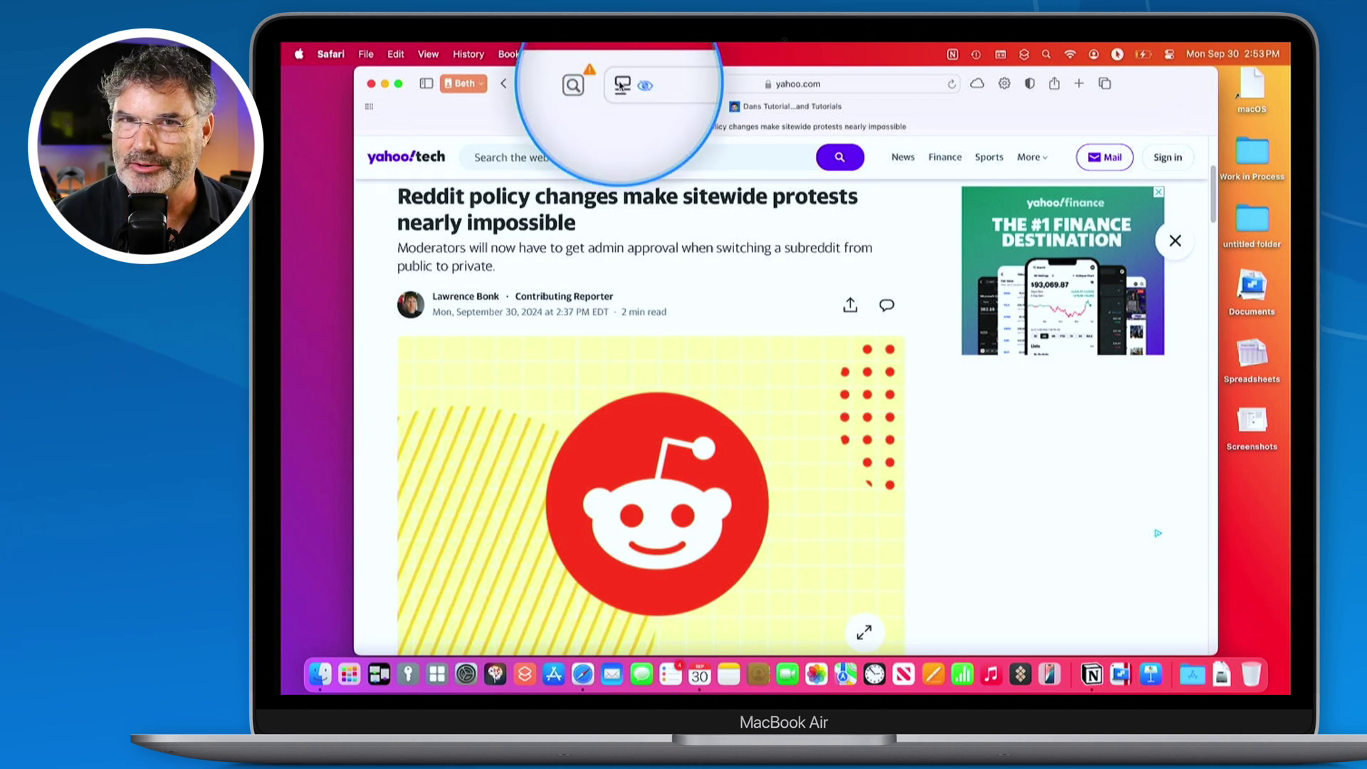
Step: Show the Reddit article in Reader and summarize it with Apple Intelligence
{"action": "left_click", "coordinate": [621, 84]}
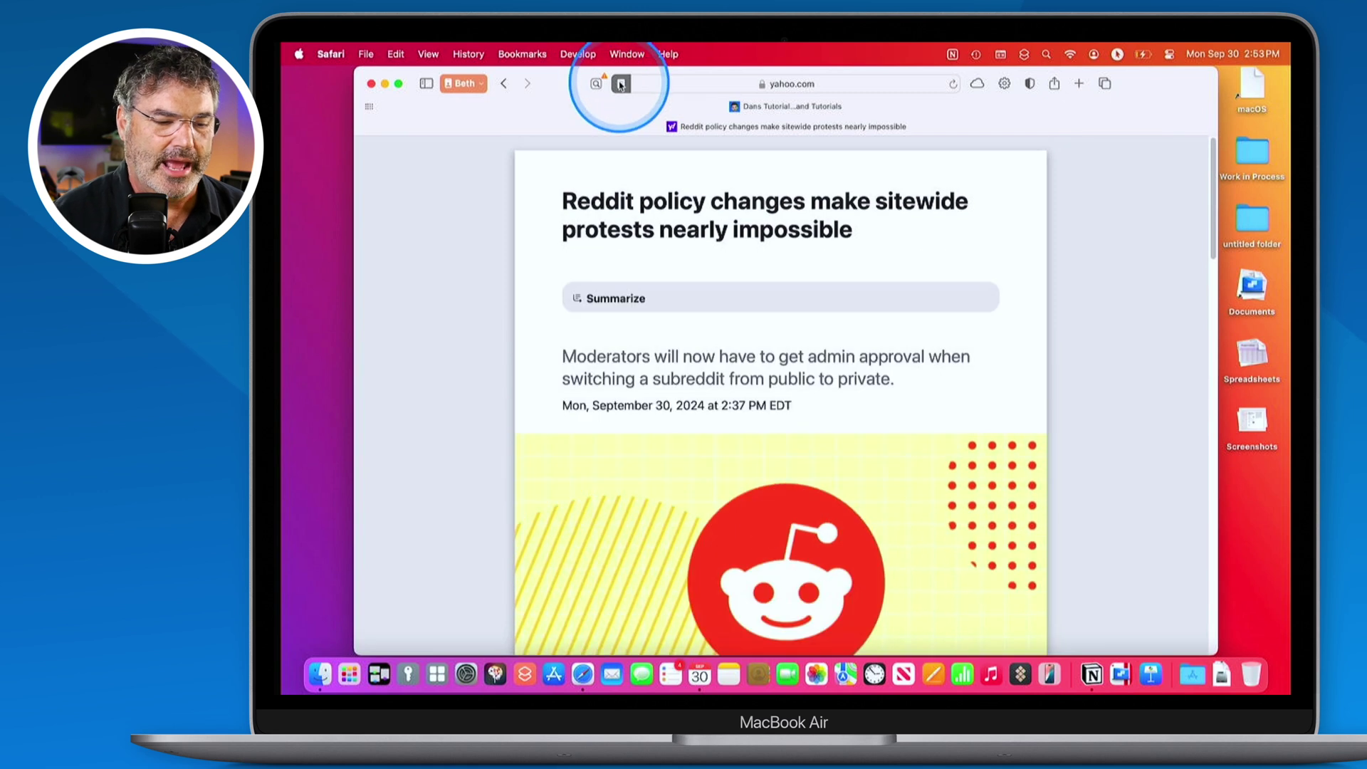
{"action": "left_click", "coordinate": [611, 302]}
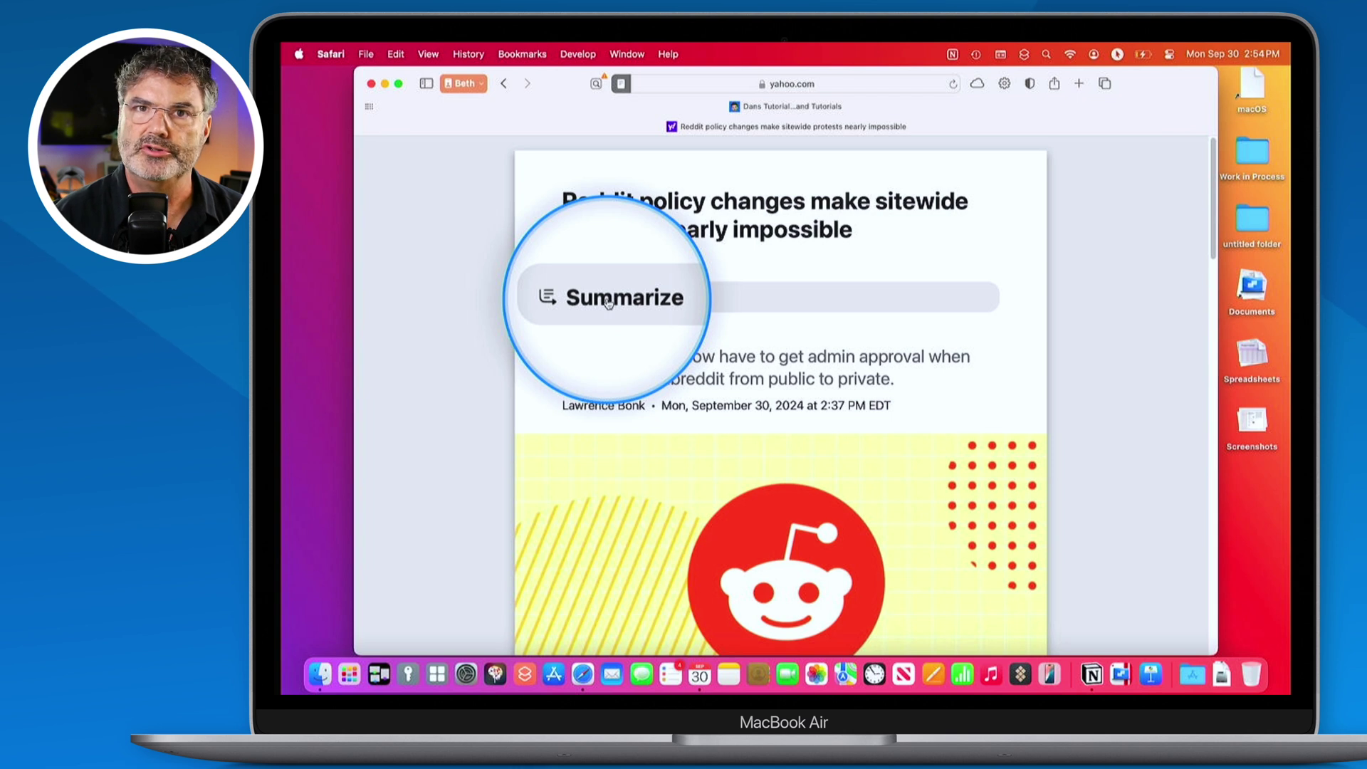